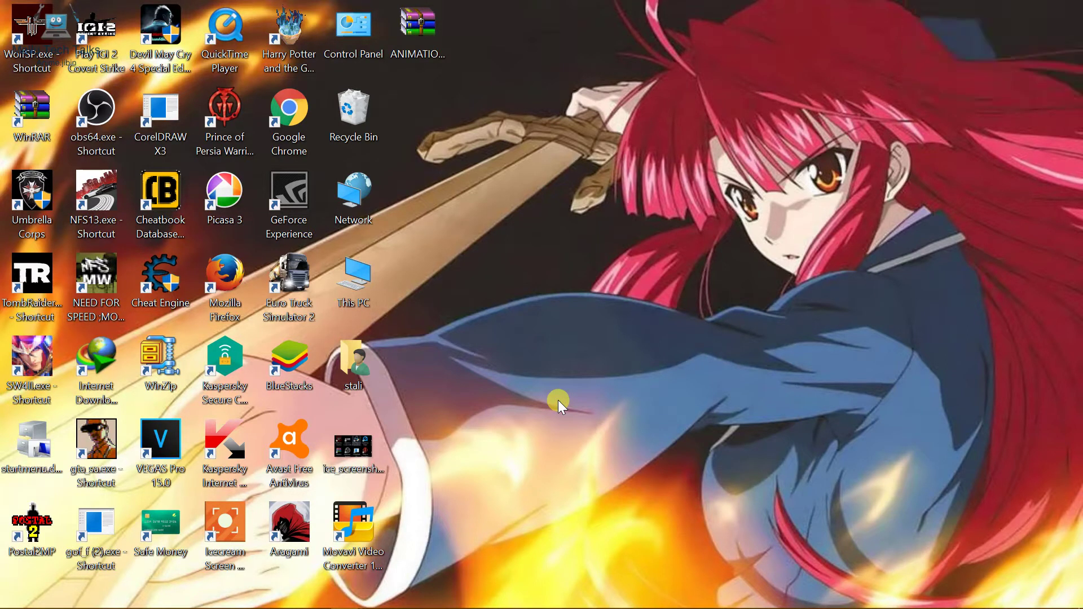
# Open WinRAR from the desktop and maximize its window.
pyautogui.moveTo(318, 600)
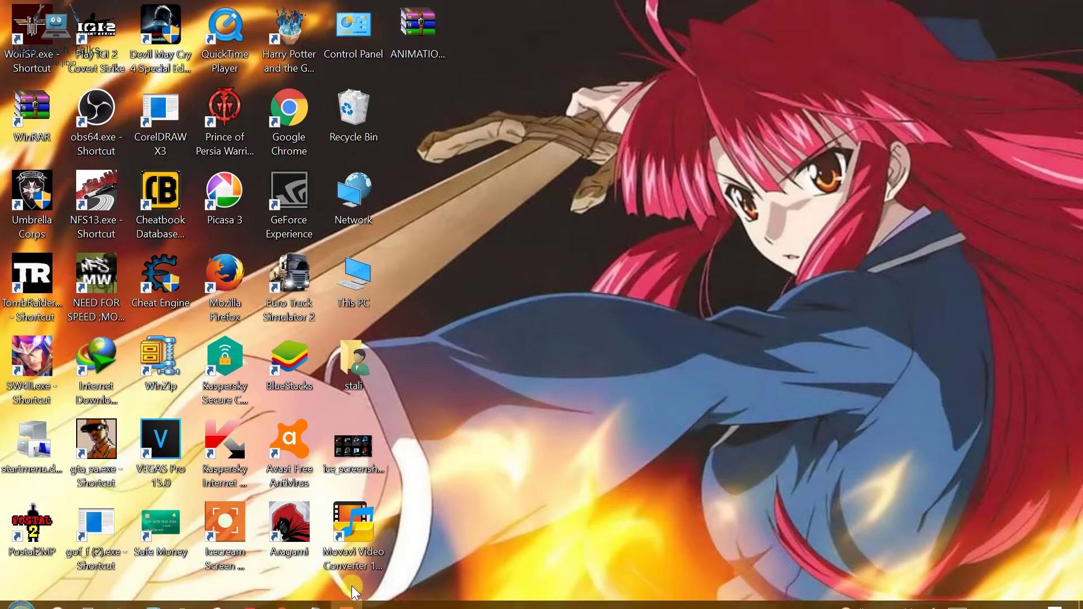
pyautogui.doubleClick(33, 113)
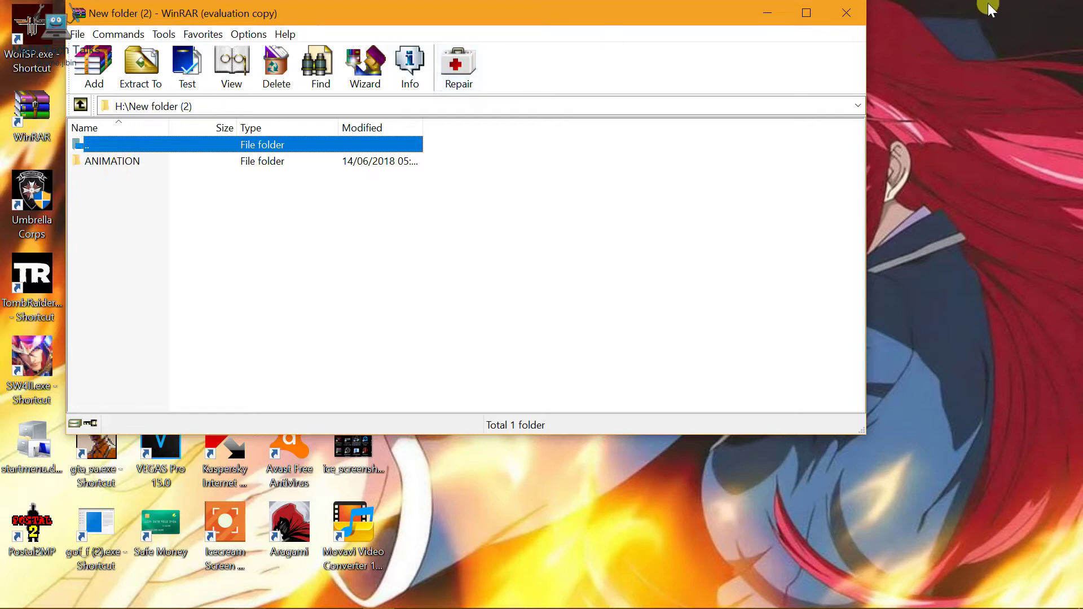
pyautogui.press('super+shift+Up')
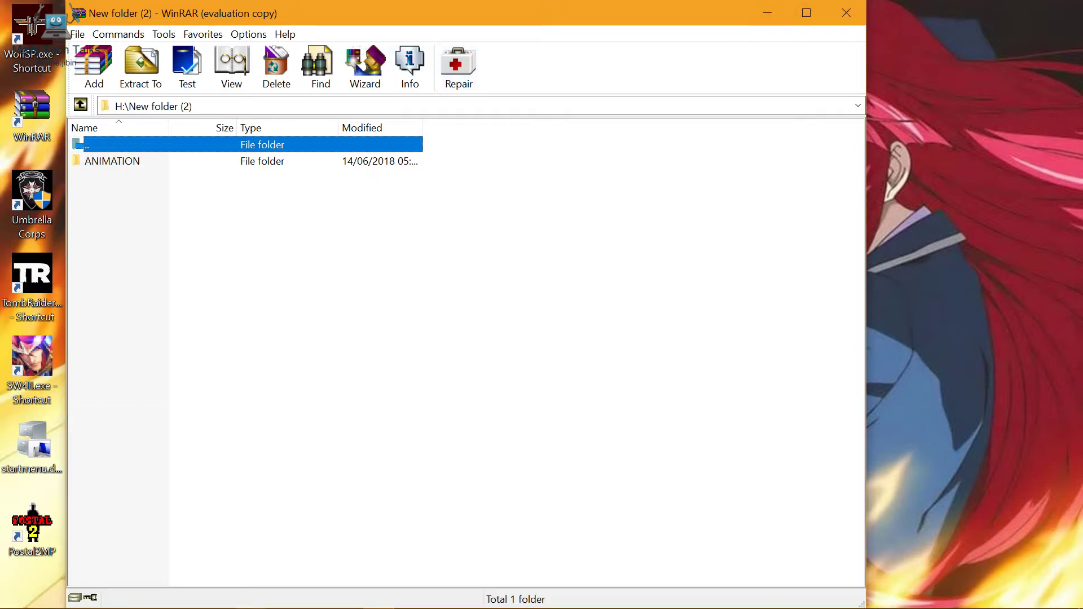
pyautogui.click(806, 12)
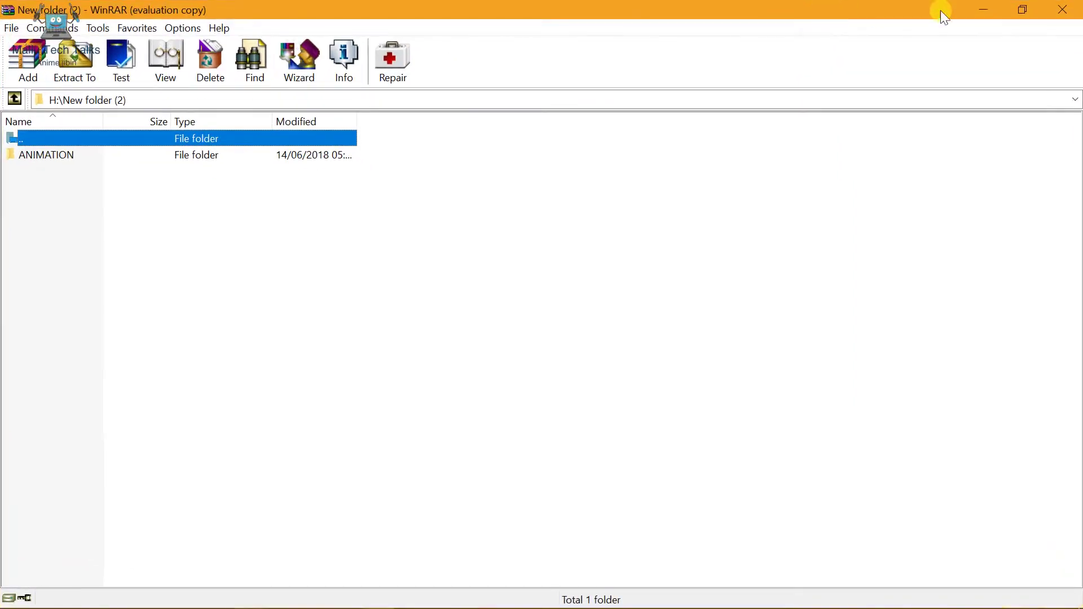
pyautogui.click(1072, 13)
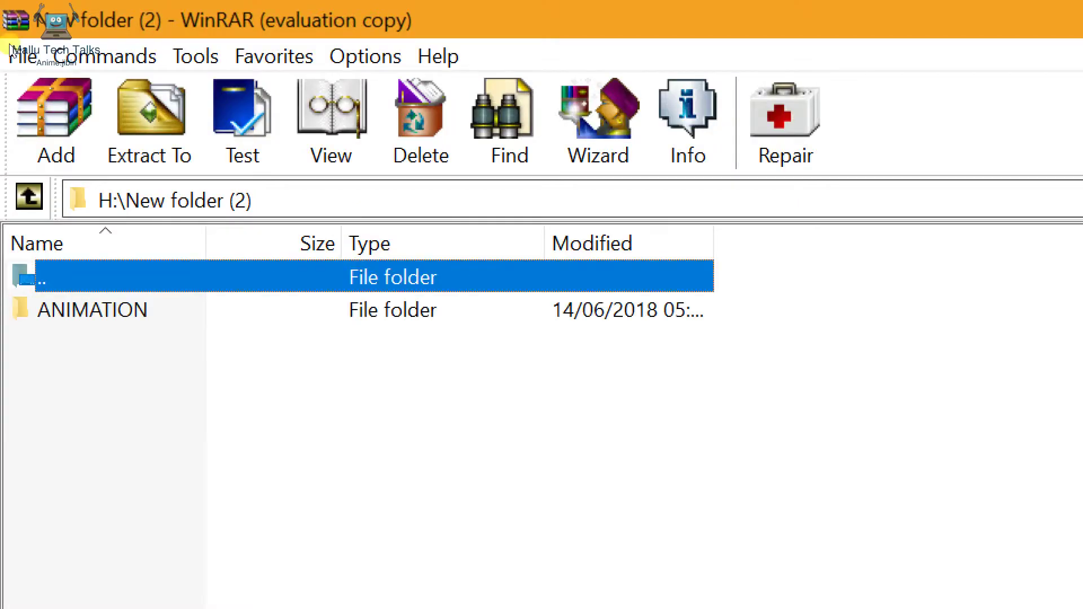
# Open the settings for adding New folder (2) to an archive and set the screen magnification to 200%.
pyautogui.click(27, 76)
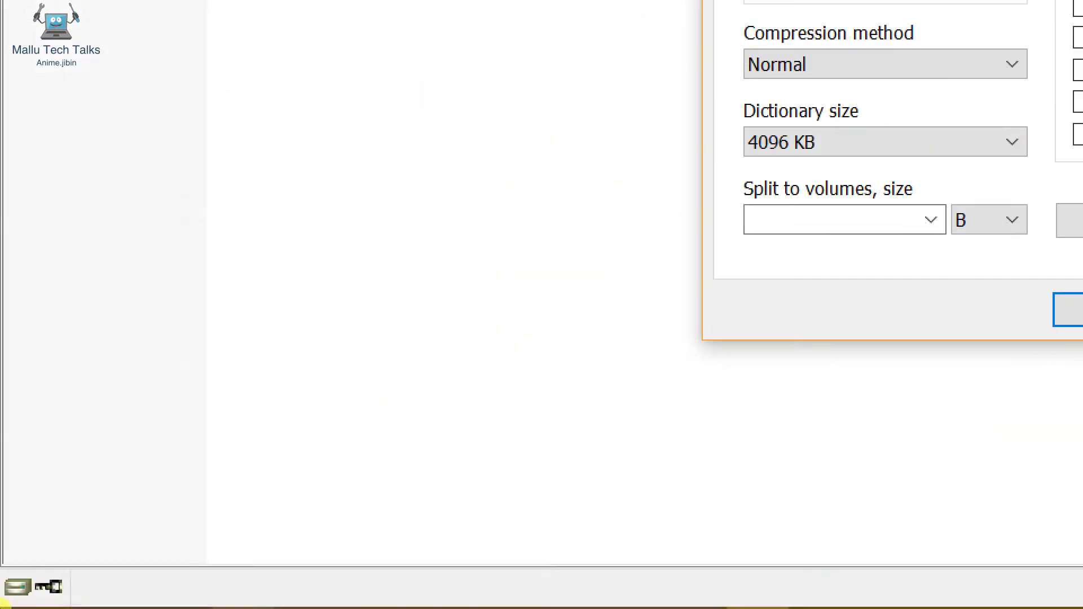
pyautogui.moveTo(106, 571)
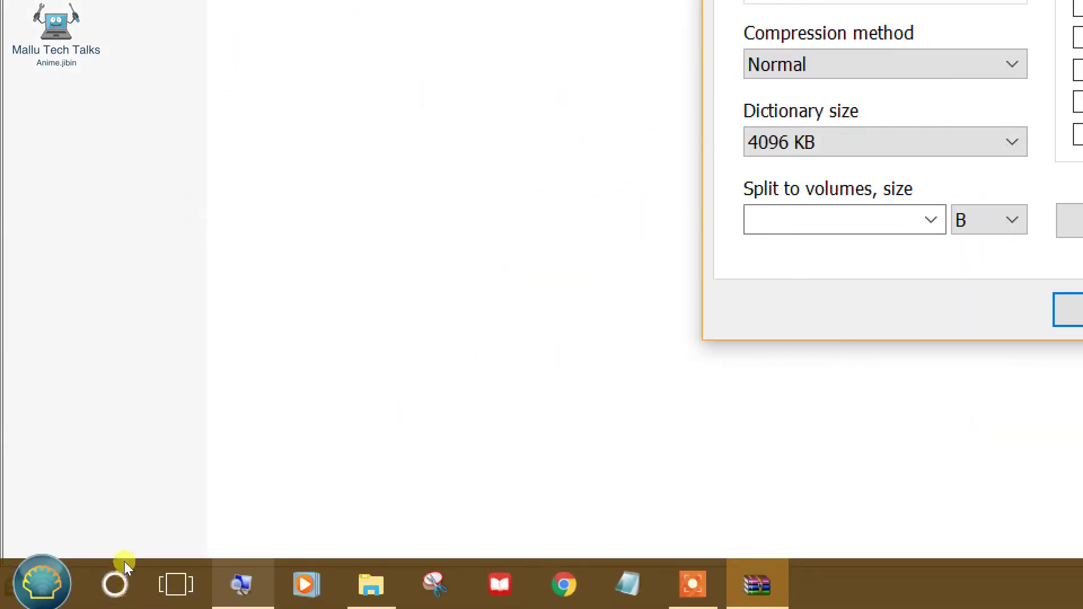
pyautogui.click(114, 581)
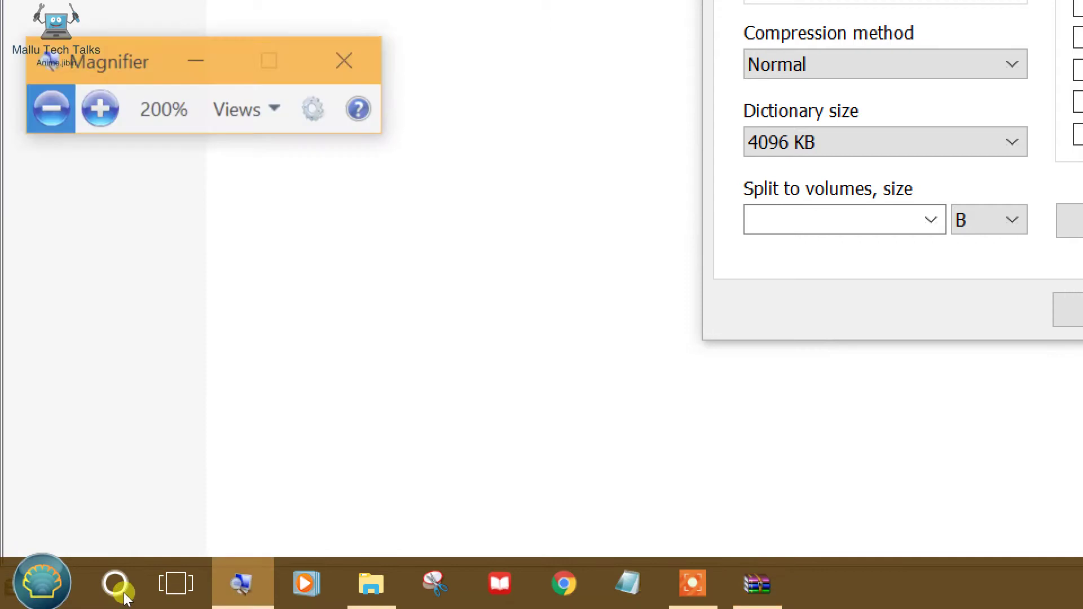
pyautogui.click(25, 287)
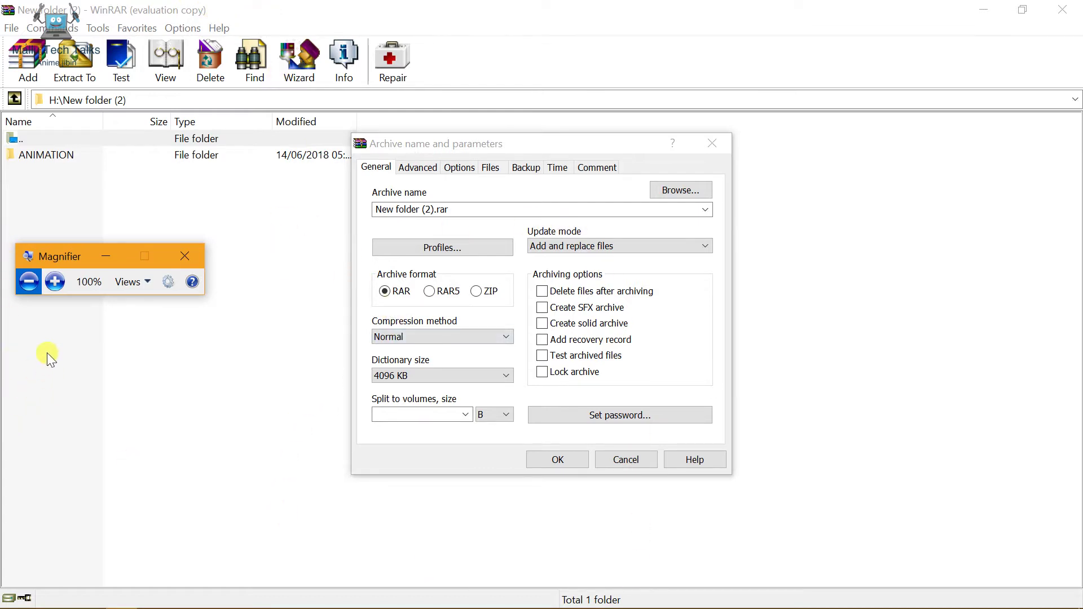
pyautogui.click(55, 282)
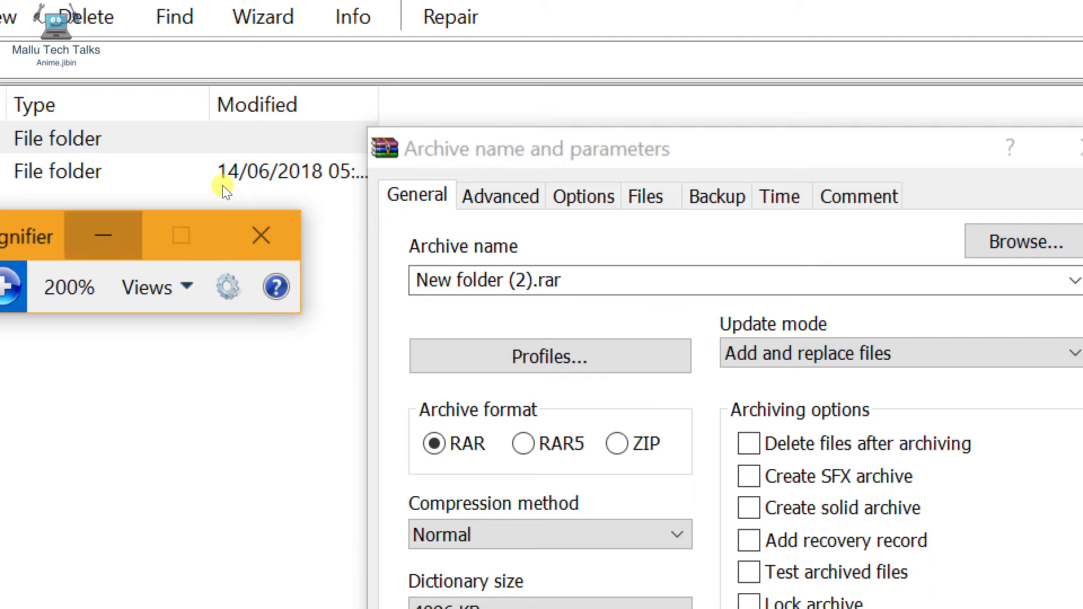
# Examine the Advanced and Options settings of the archive, return to General, and look at the browse window for the archive's location.
pyautogui.click(476, 151)
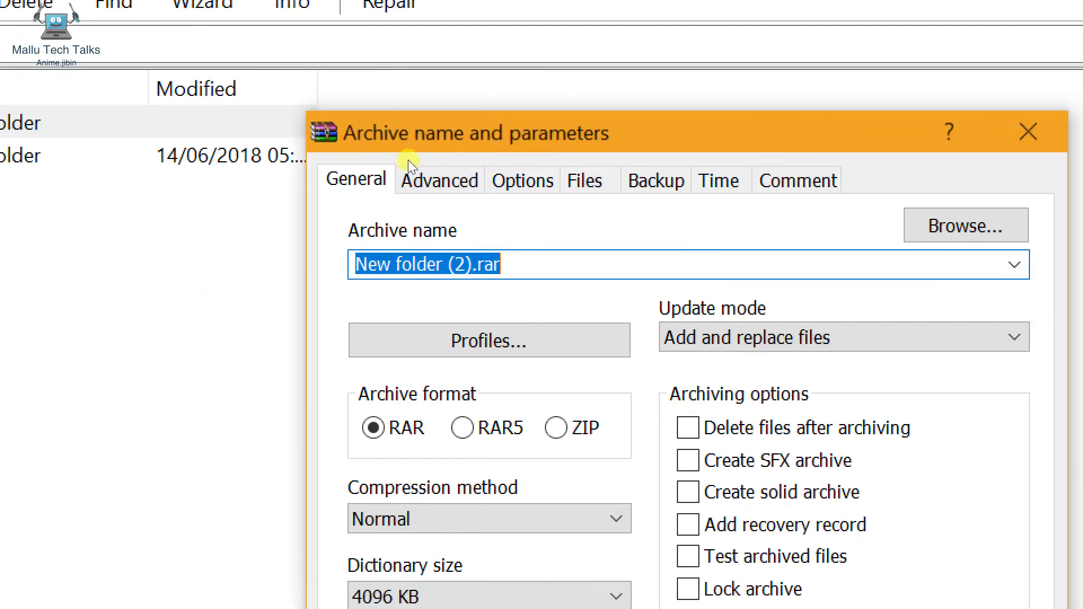
pyautogui.click(445, 181)
pyautogui.click(496, 181)
pyautogui.click(375, 178)
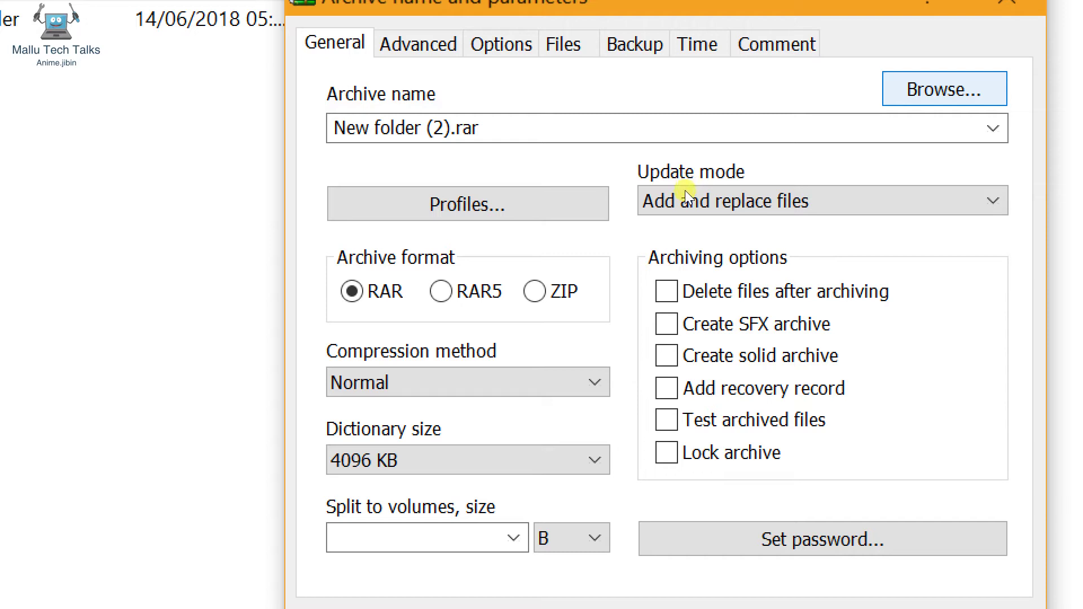
pyautogui.press('Return')
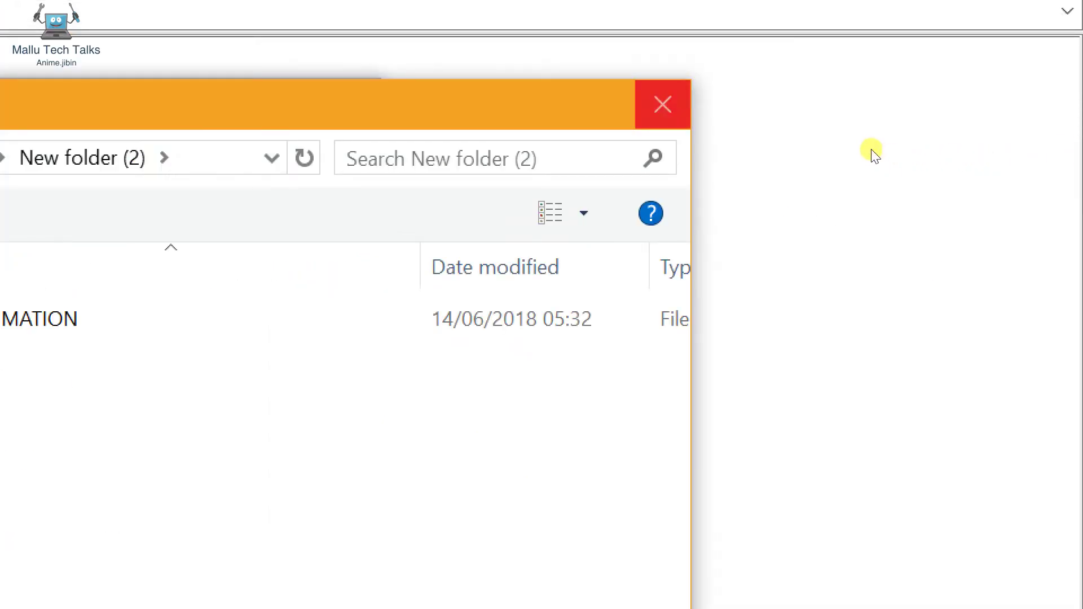
pyautogui.press('Escape')
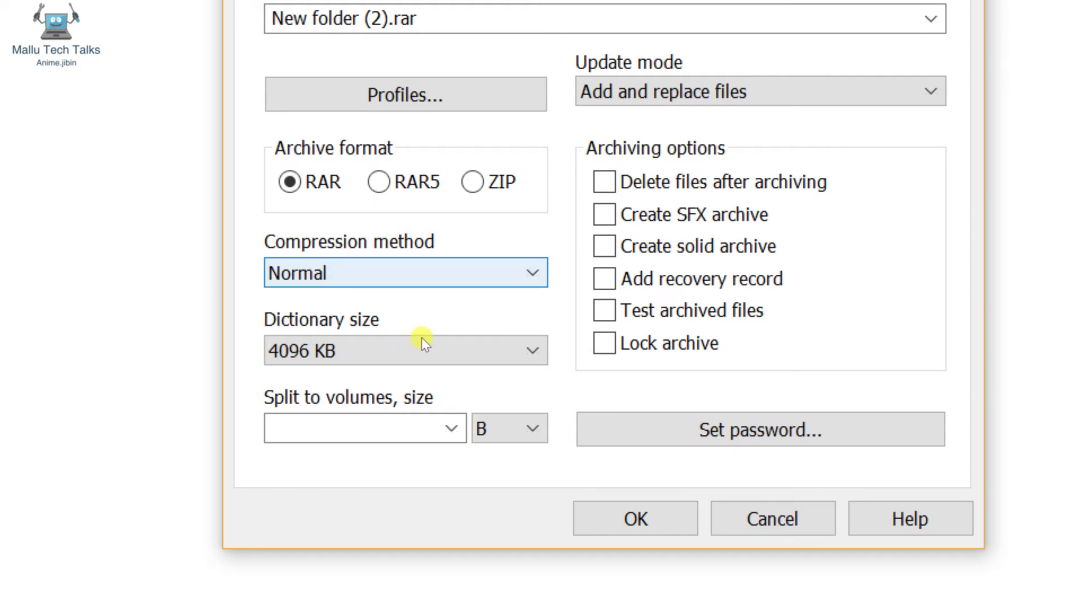
# Review the compression methods available for the archive and keep Normal.
pyautogui.hotkey('alt', 'Down')
pyautogui.press('Escape')
pyautogui.hotkey('alt', 'Down')
pyautogui.press('Escape')
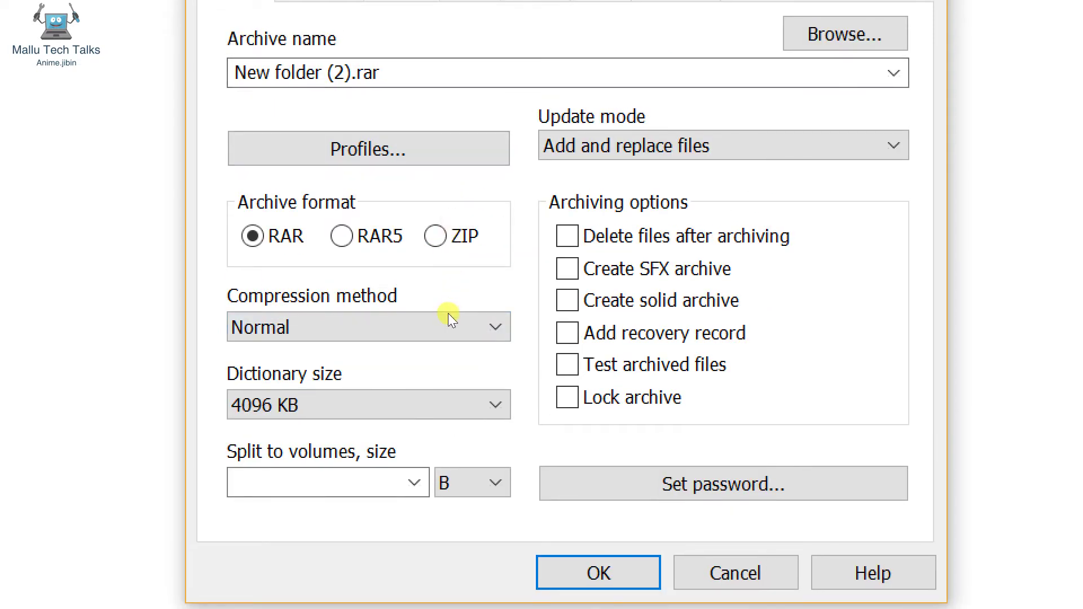
pyautogui.click(417, 336)
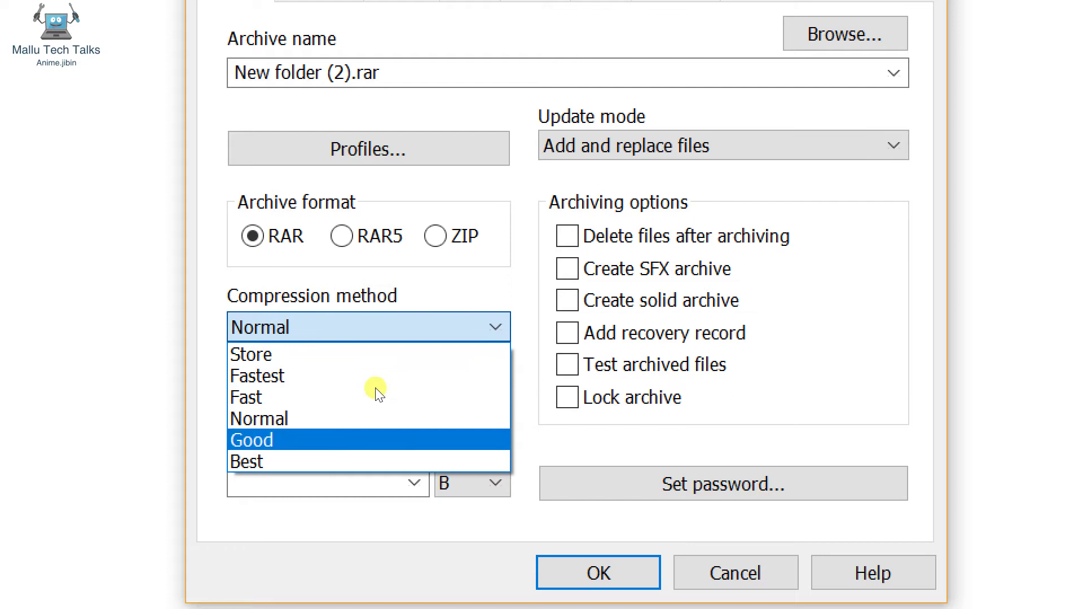
pyautogui.click(390, 418)
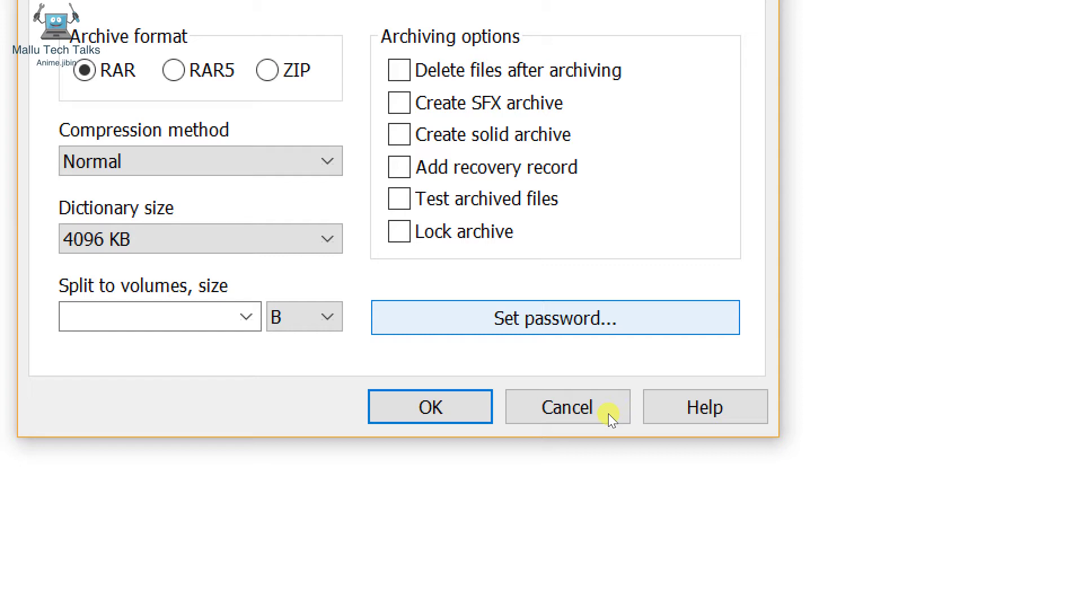
# View the archive's password settings, and leave the archive setup without creating anything.
pyautogui.hotkey('alt', 'p')
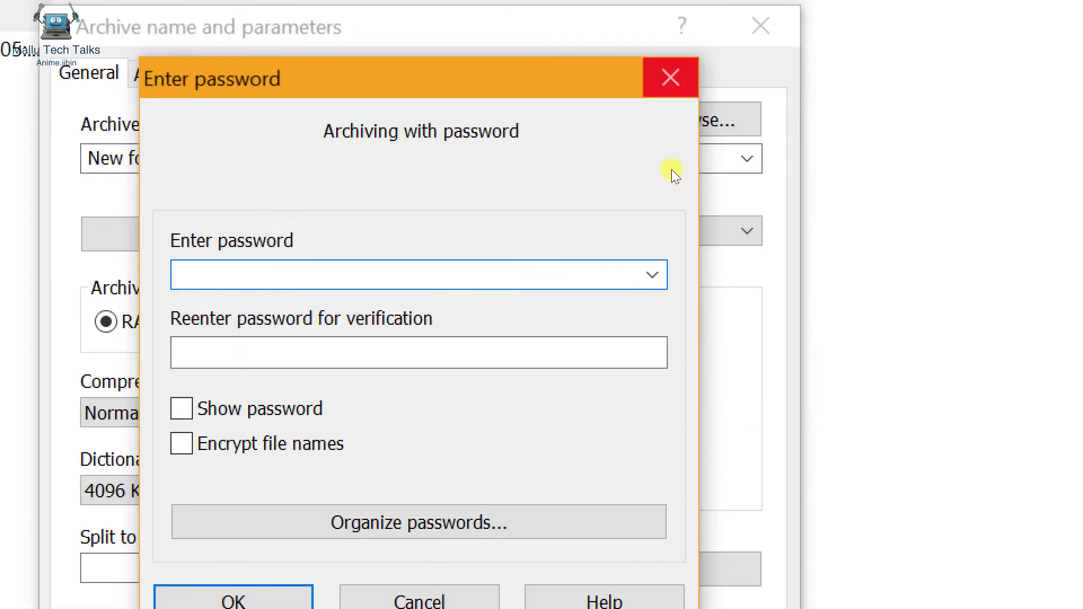
pyautogui.press('Escape')
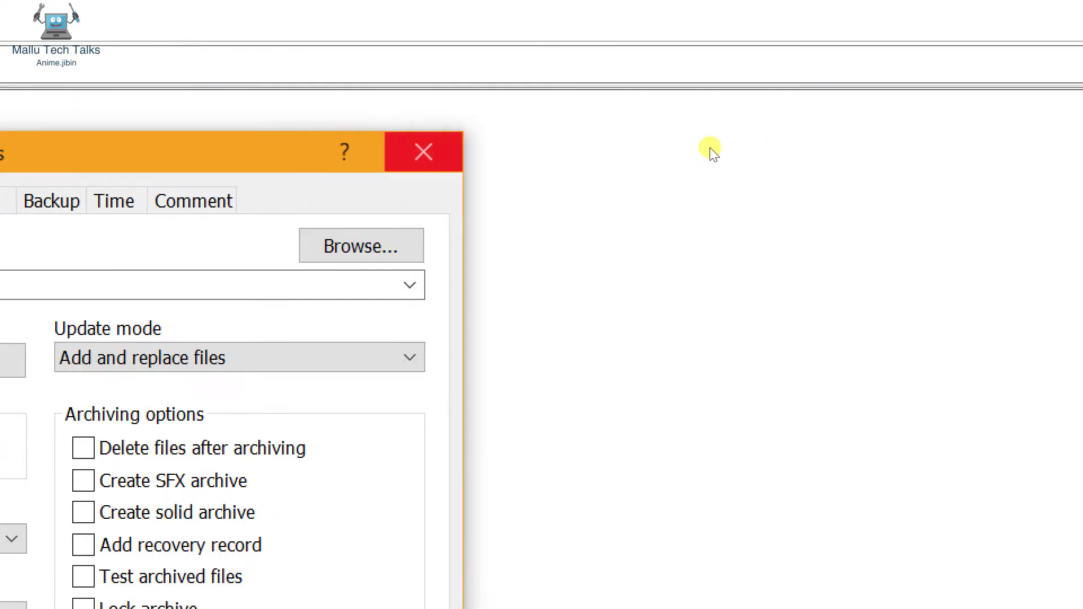
pyautogui.press('Escape')
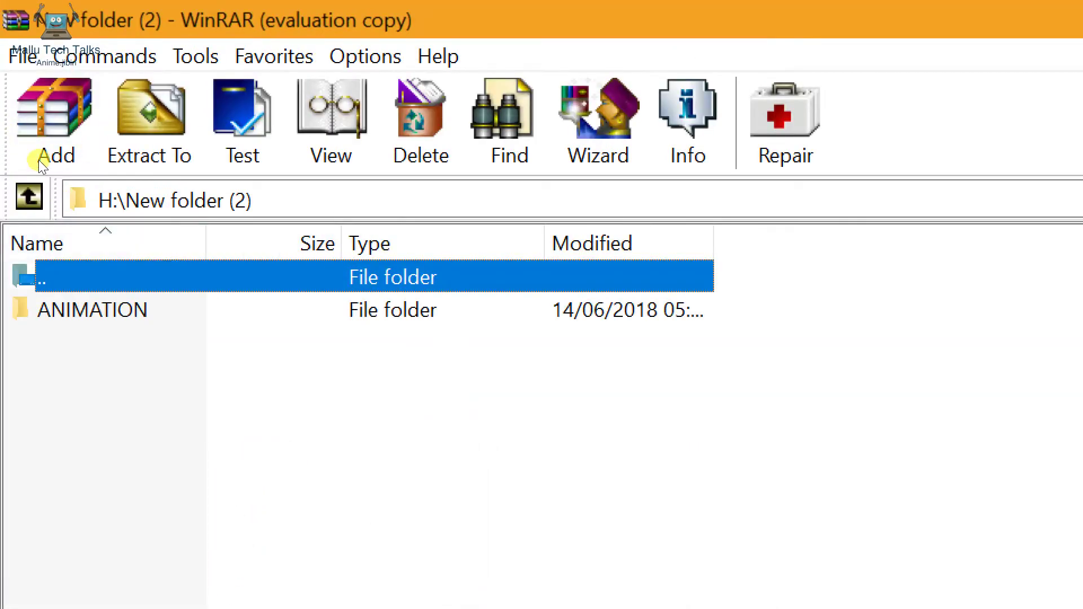
# Look inside the ANIMATION folder and go back up to the list of drives under This PC.
pyautogui.press('Down')
pyautogui.press('Return')
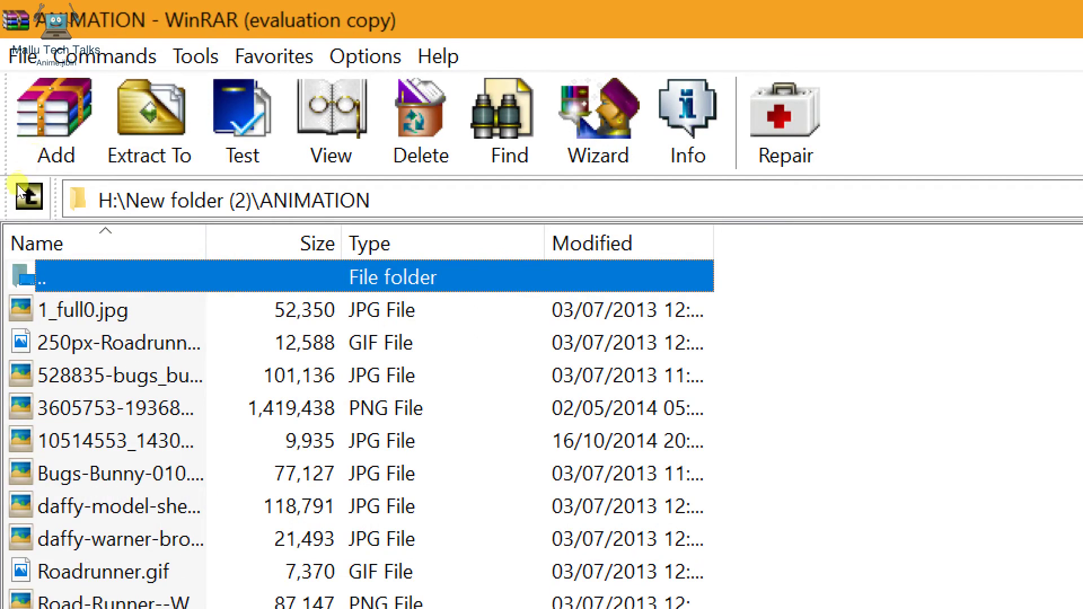
pyautogui.press('Return')
pyautogui.press('BackSpace')
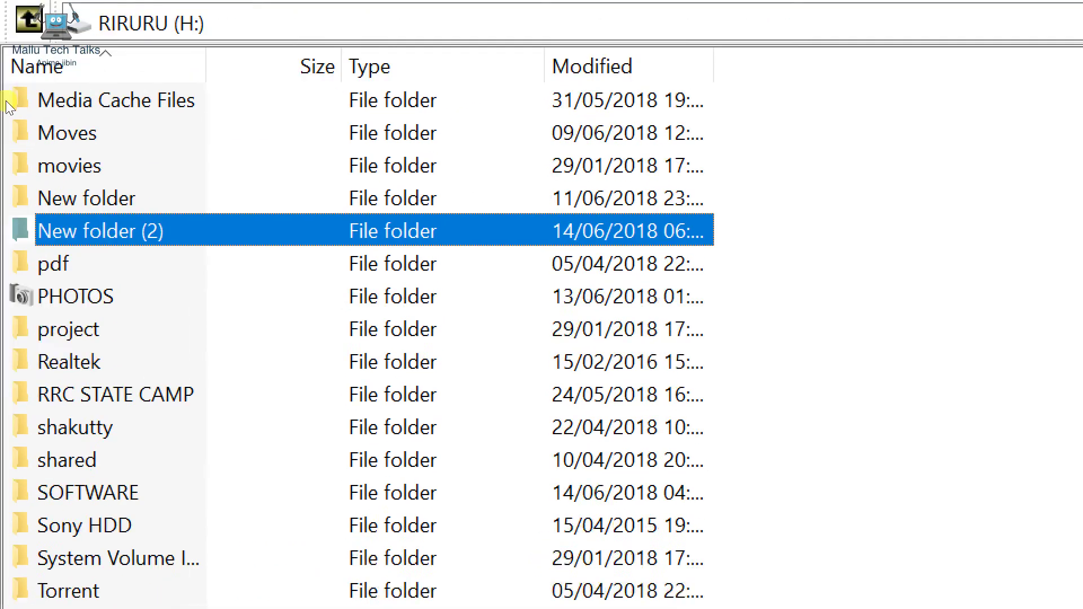
pyautogui.press('BackSpace')
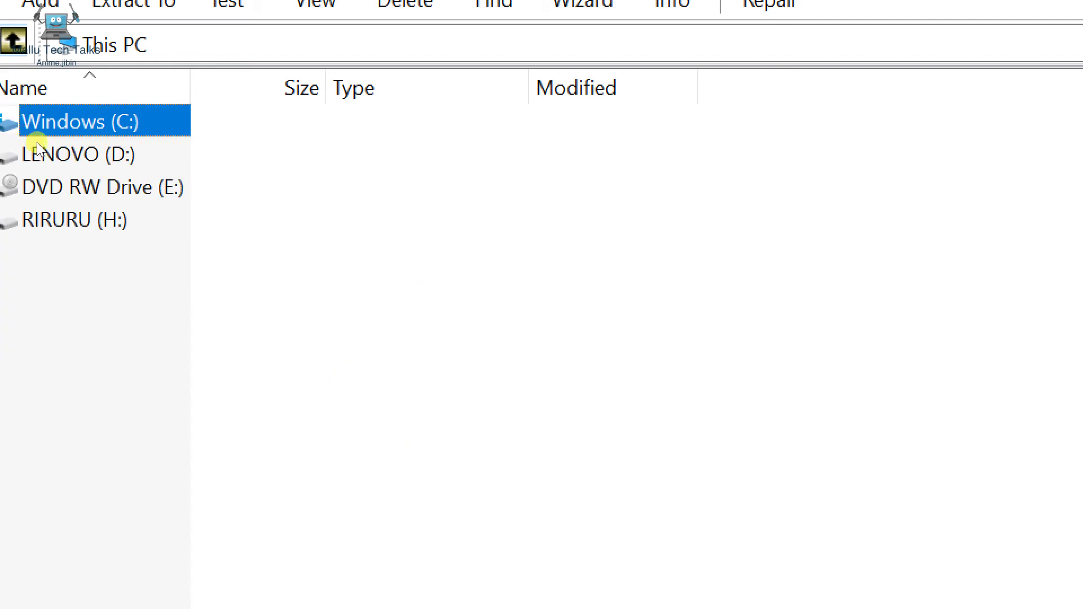
# Open the SOFTWARE folder on drive RIRURU (H:) and select the Icecream Screen Recorder Pro 4.85 ZIP archive.
pyautogui.press('Return')
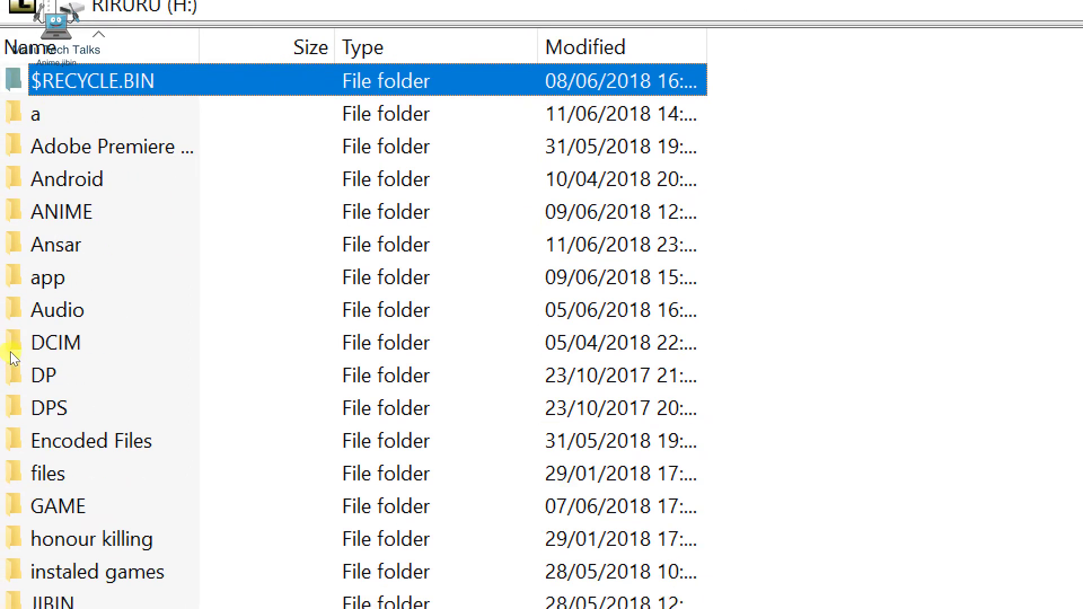
pyautogui.scroll(-4, 14, 308)
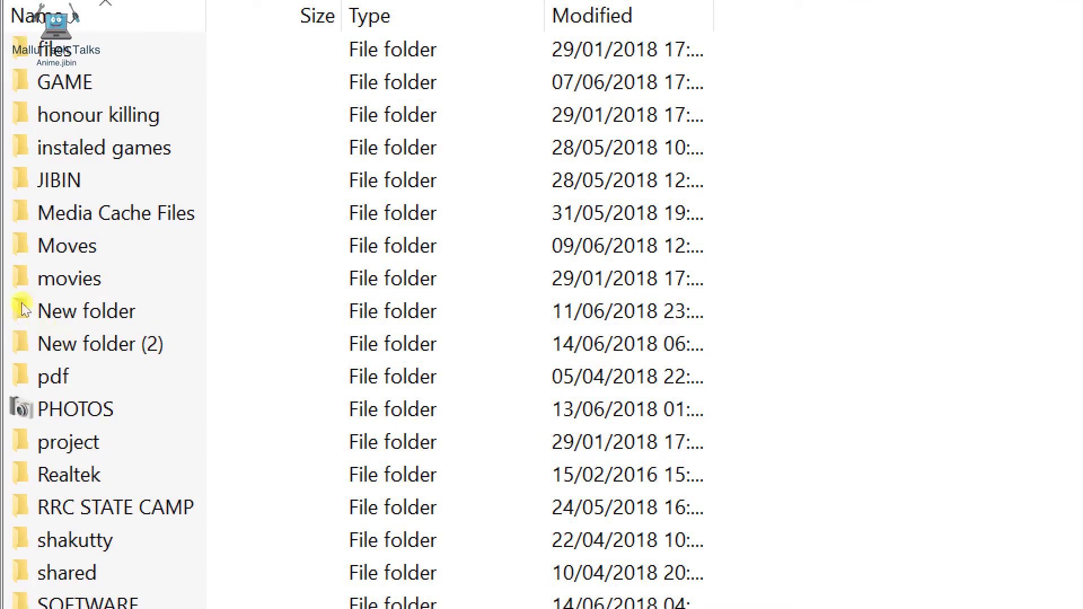
pyautogui.scroll(-2, 33, 350)
pyautogui.press('Return')
pyautogui.scroll(-9, 72, 186)
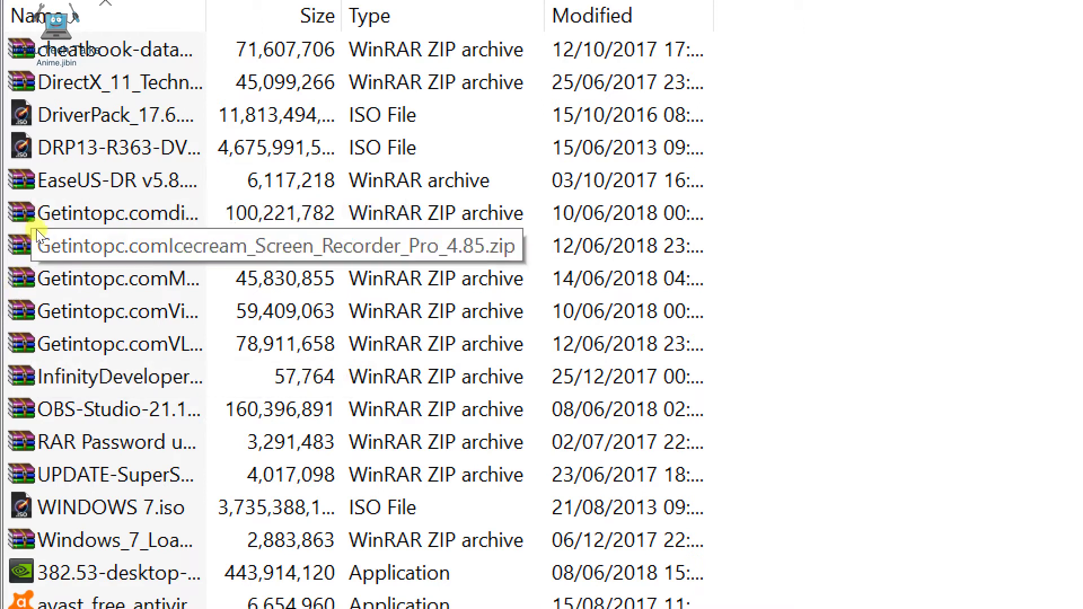
pyautogui.click(16, 245)
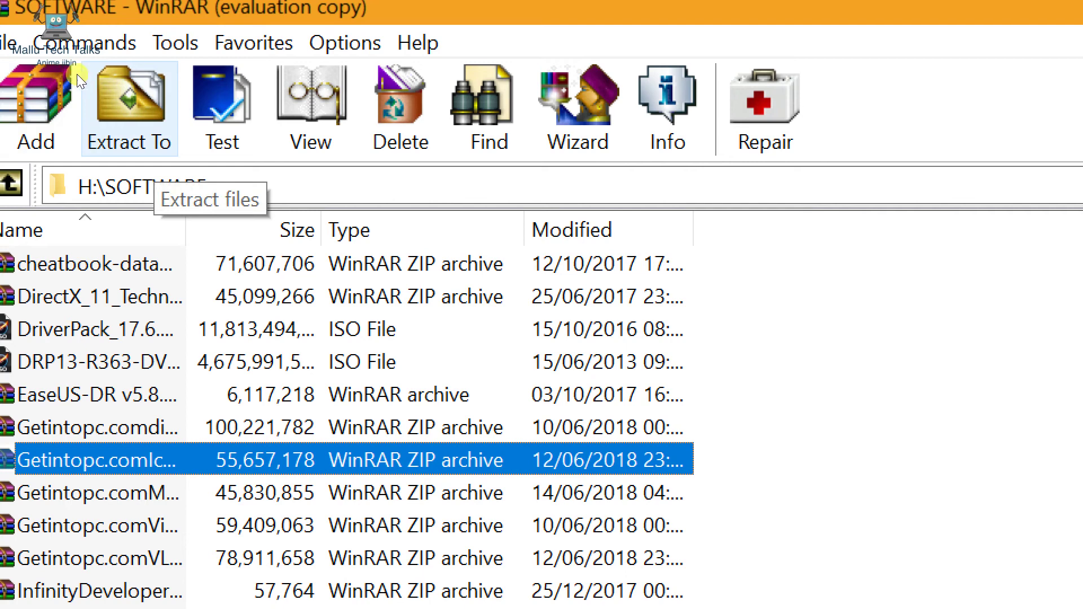
# Try choosing E:\ as the extraction destination for the selected archive, and cancel the extraction.
pyautogui.click(152, 104)
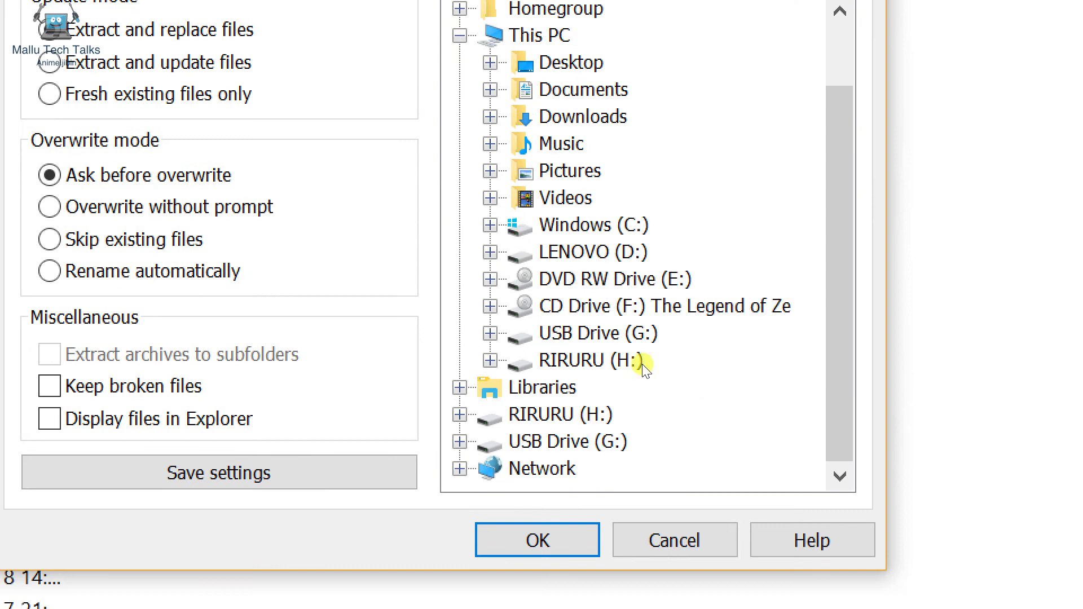
pyautogui.scroll(1, 633, 348)
pyautogui.click(562, 330)
pyautogui.click(587, 492)
pyautogui.scroll(-1, 620, 406)
pyautogui.click(614, 333)
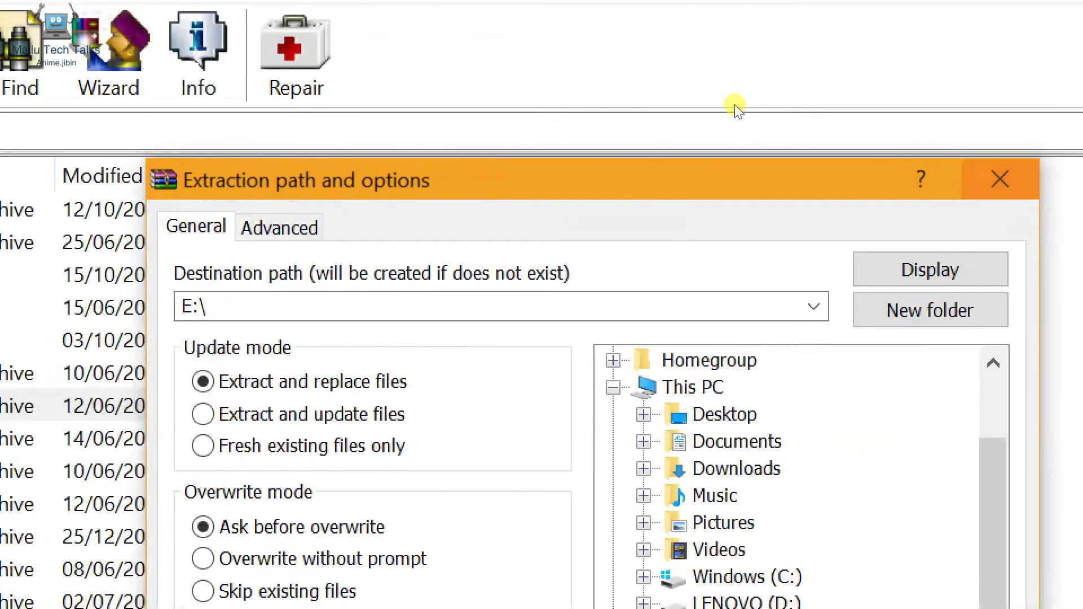
pyautogui.press('Escape')
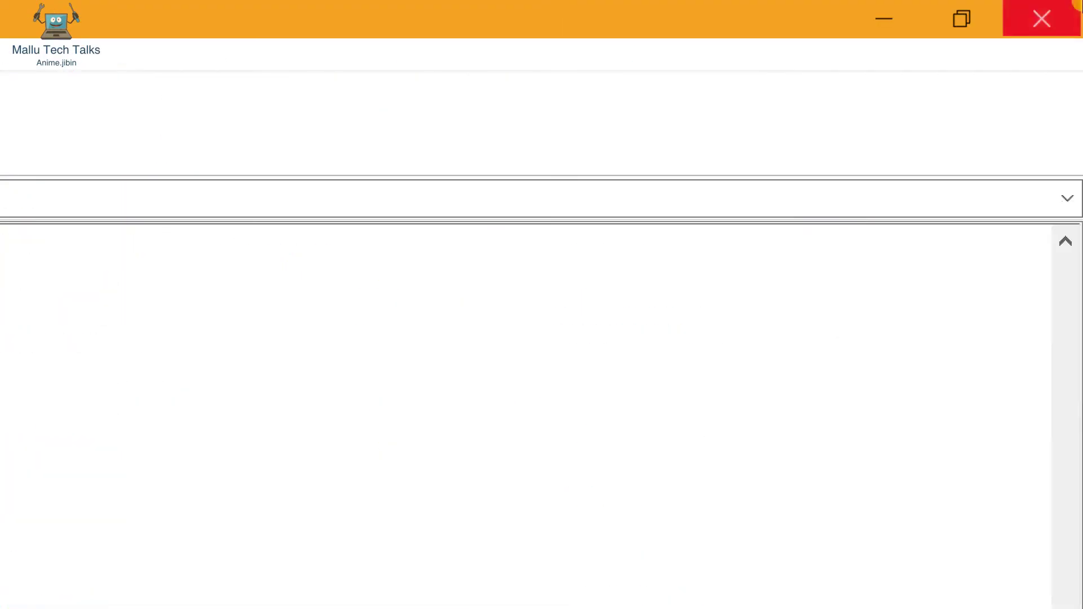
# Close WinRAR, switch to File Explorer, view the pictures in the ANIMATION folder and return to New folder (2).
pyautogui.click(1064, 17)
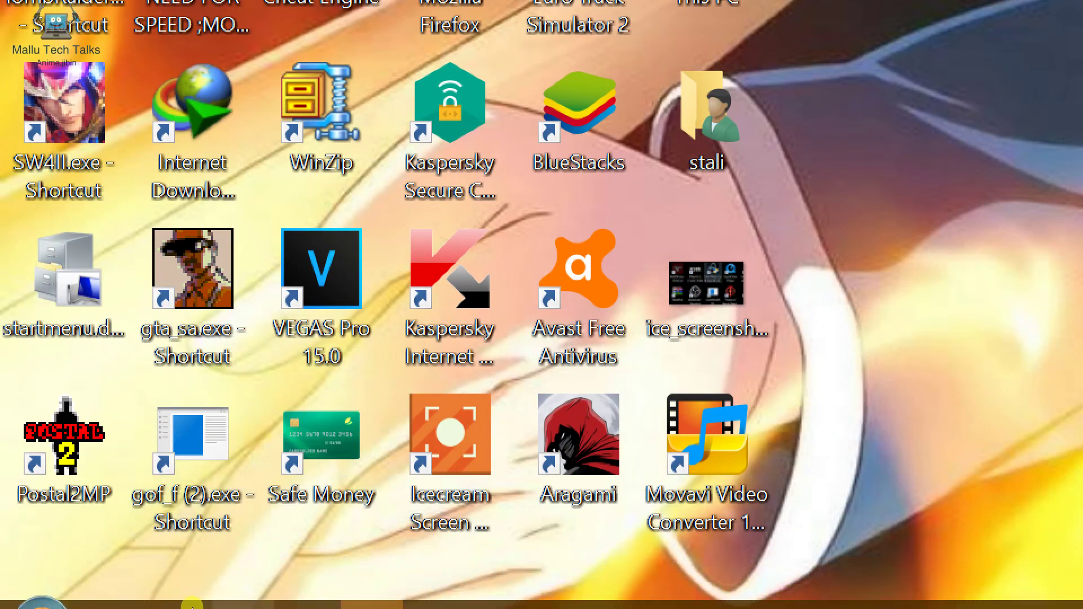
pyautogui.click(201, 538)
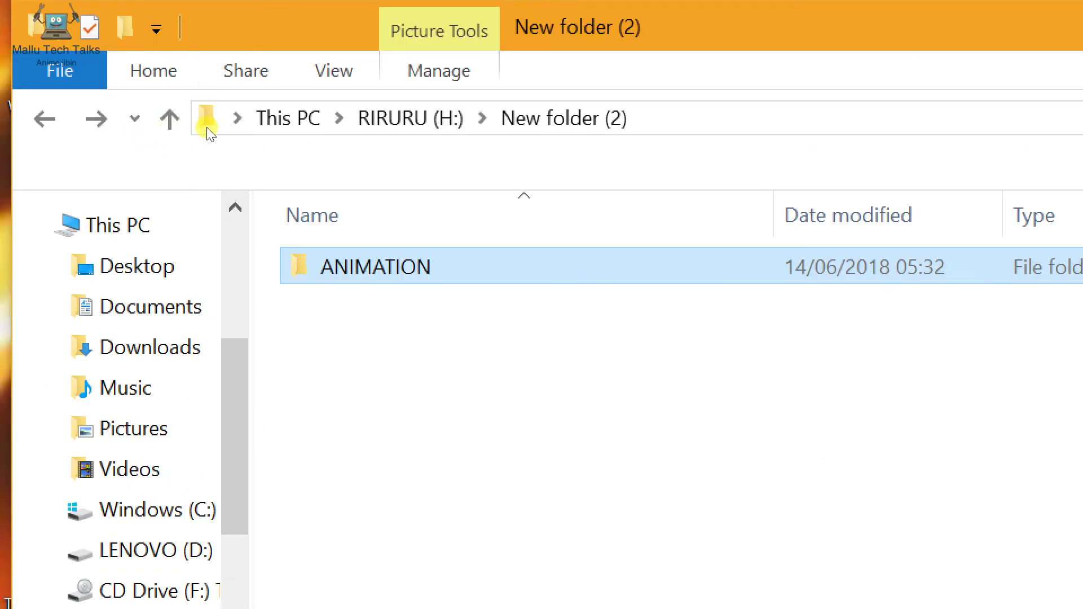
pyautogui.press('Return')
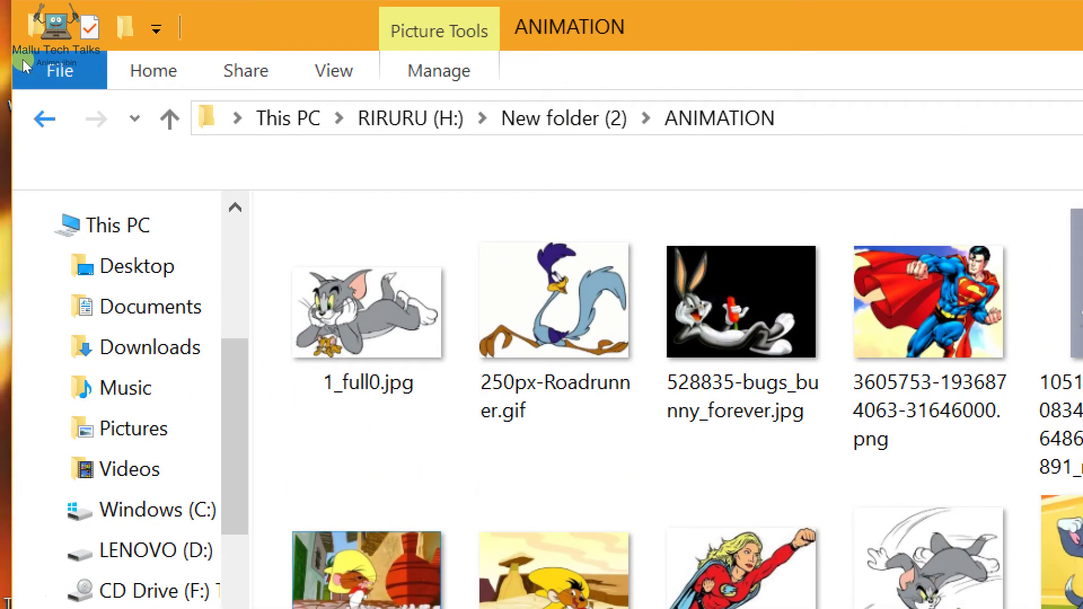
pyautogui.click(42, 116)
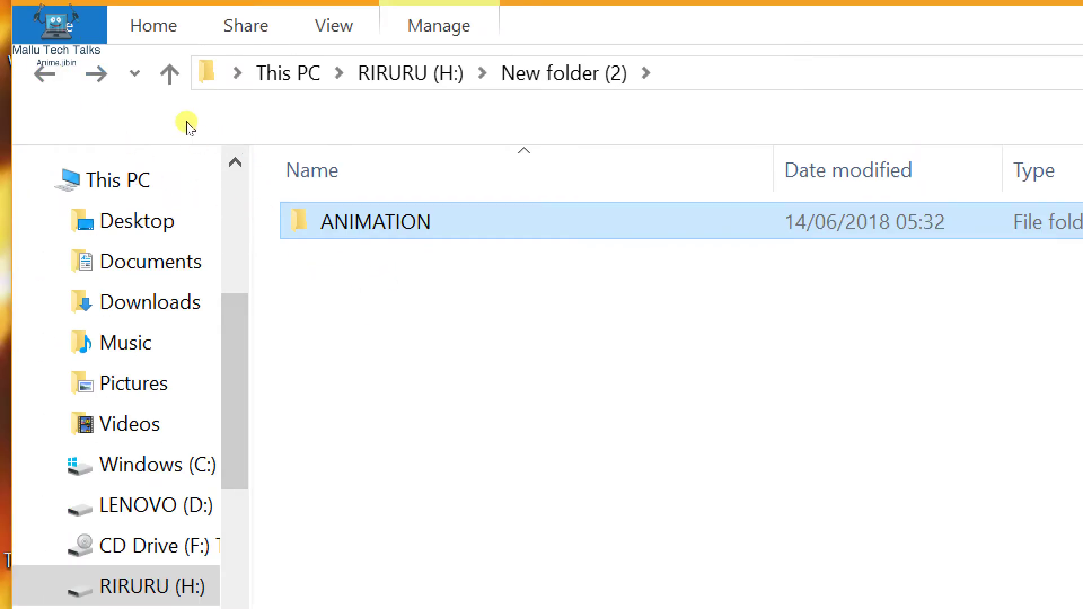
# Open the WinRAR archive name and parameters for the ANIMATION folder and dismiss them without archiving.
pyautogui.hotkey('shift', 'F10')
pyautogui.press('Escape')
pyautogui.hotkey('shift', 'F10')
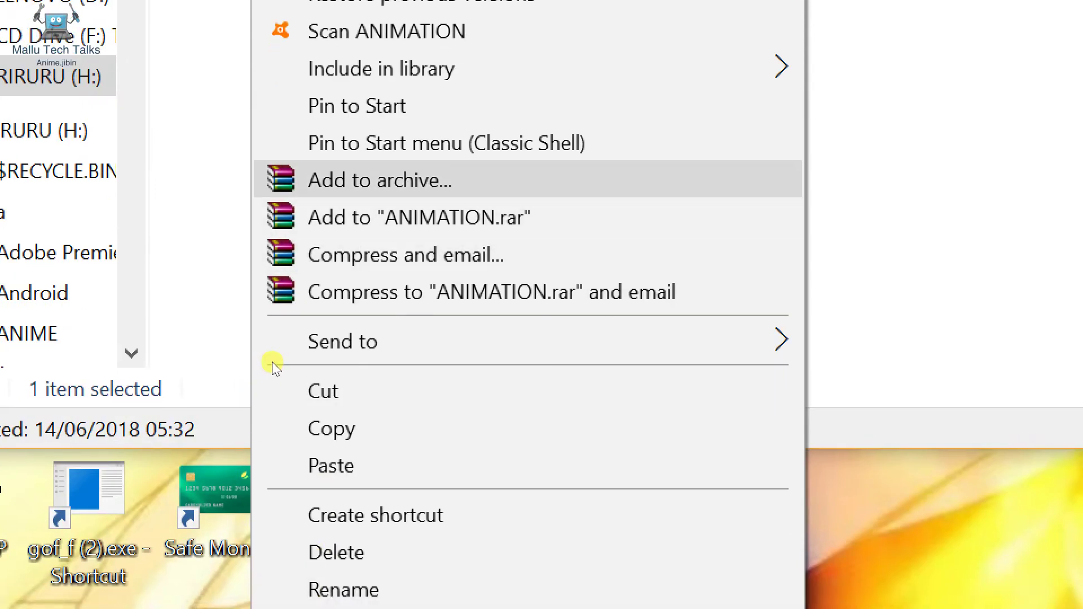
pyautogui.press('Return')
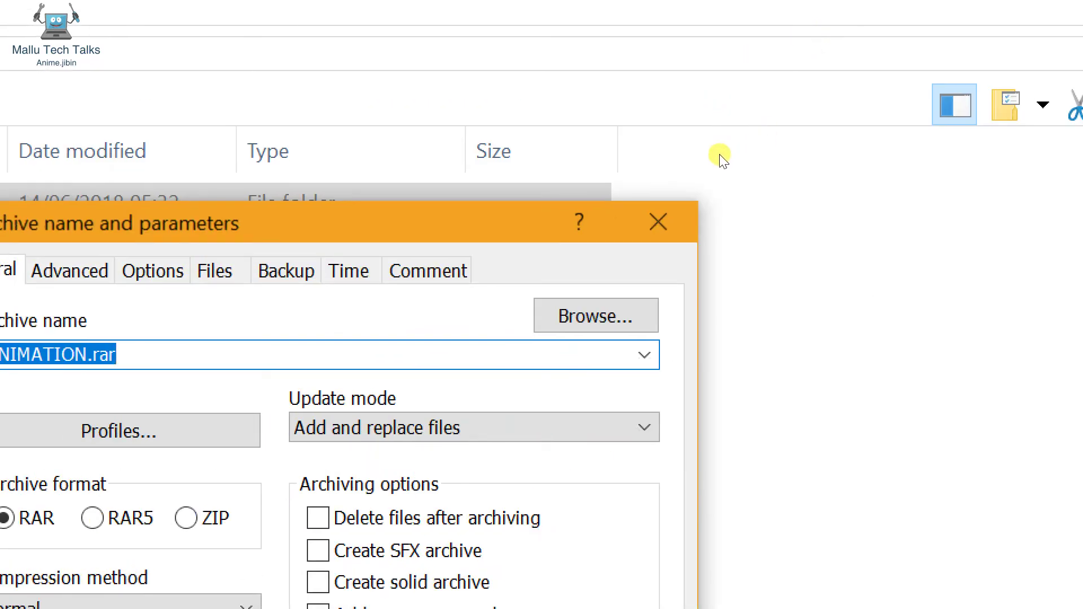
pyautogui.press('Escape')
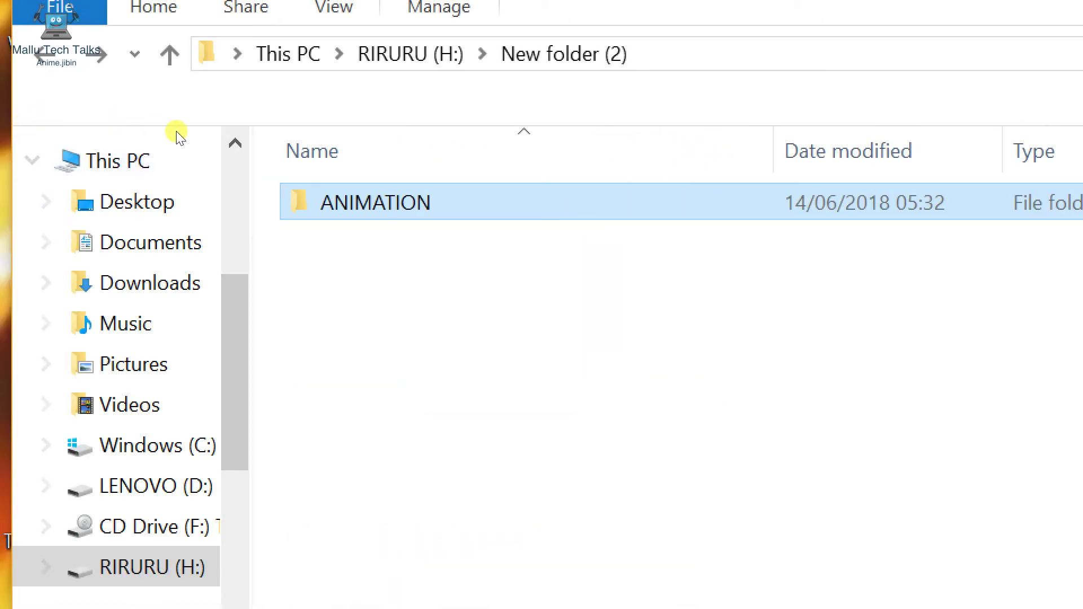
# Compress the ANIMATION folder directly to ANIMATION.rar in New folder (2) and select the new archive.
pyautogui.rightClick(352, 202)
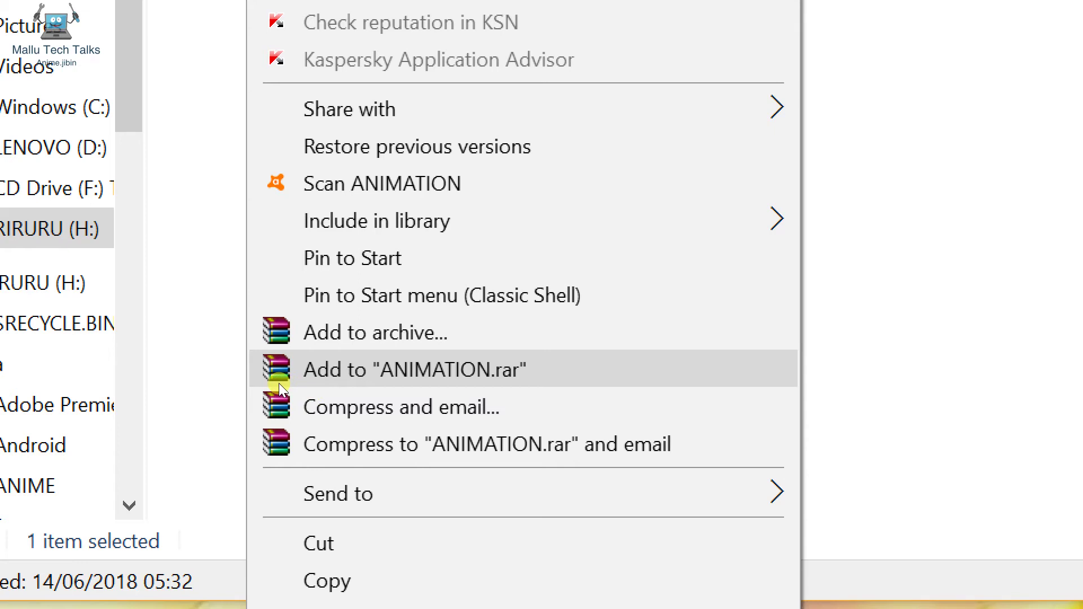
pyautogui.click(320, 383)
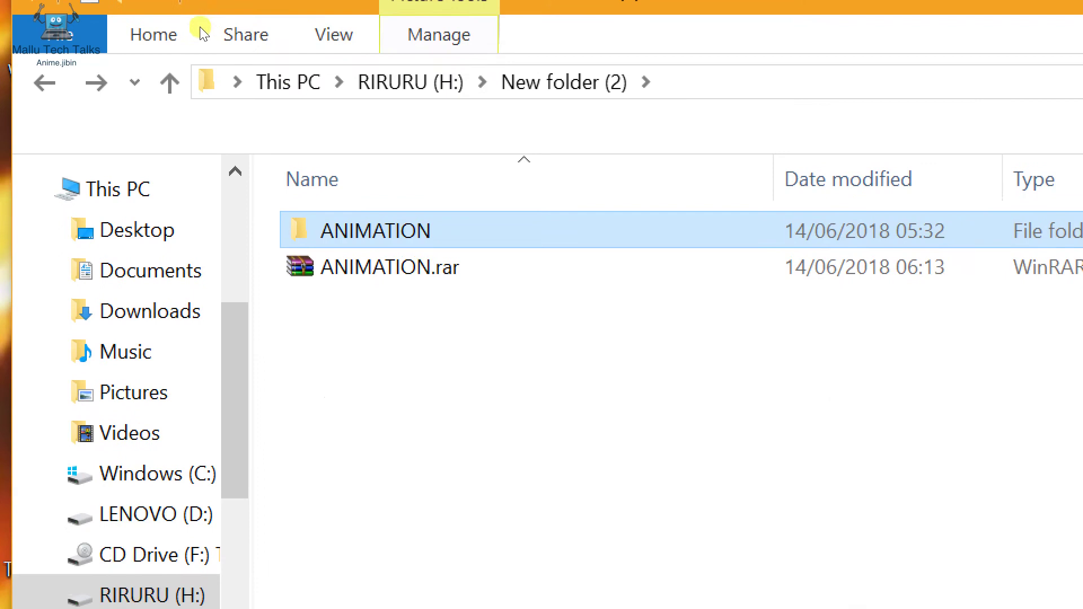
pyautogui.press('Down')
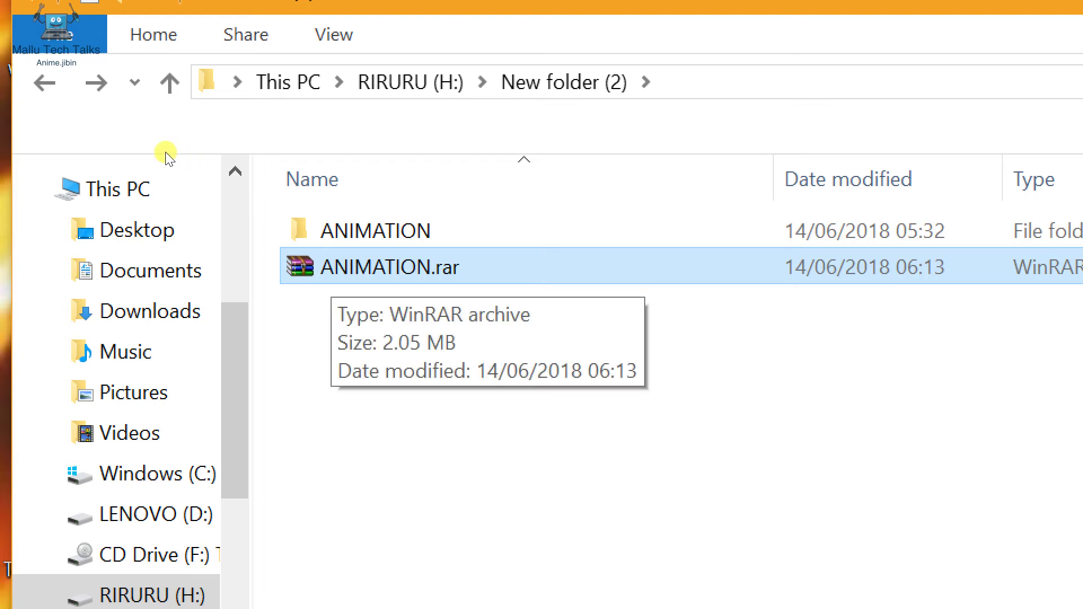
# Permanently delete the original ANIMATION folder from New folder (2), keeping only the archive.
pyautogui.press('Up')
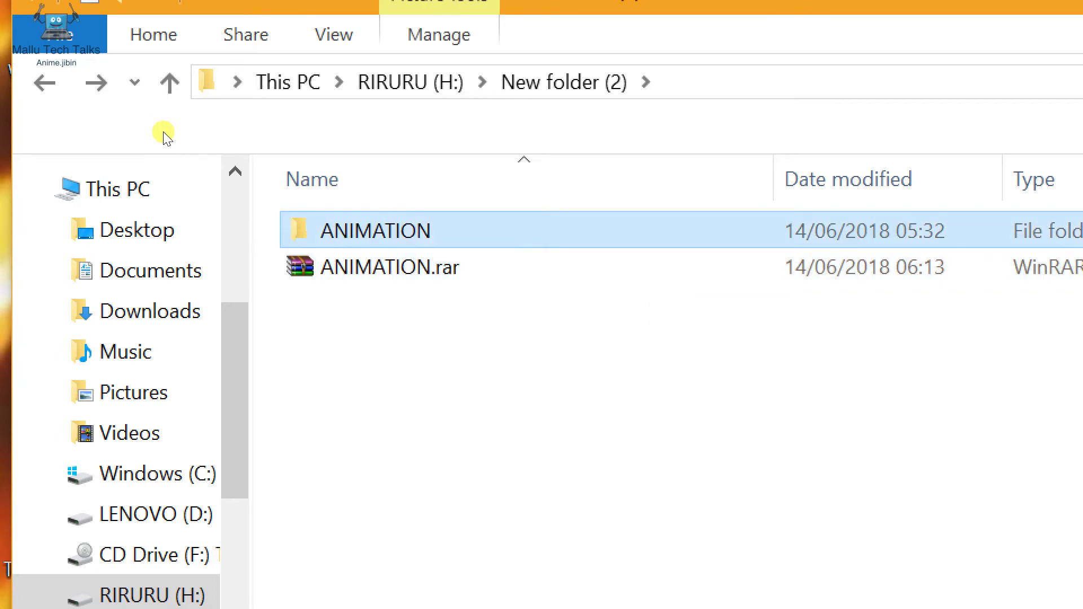
pyautogui.hotkey('shift', 'Delete')
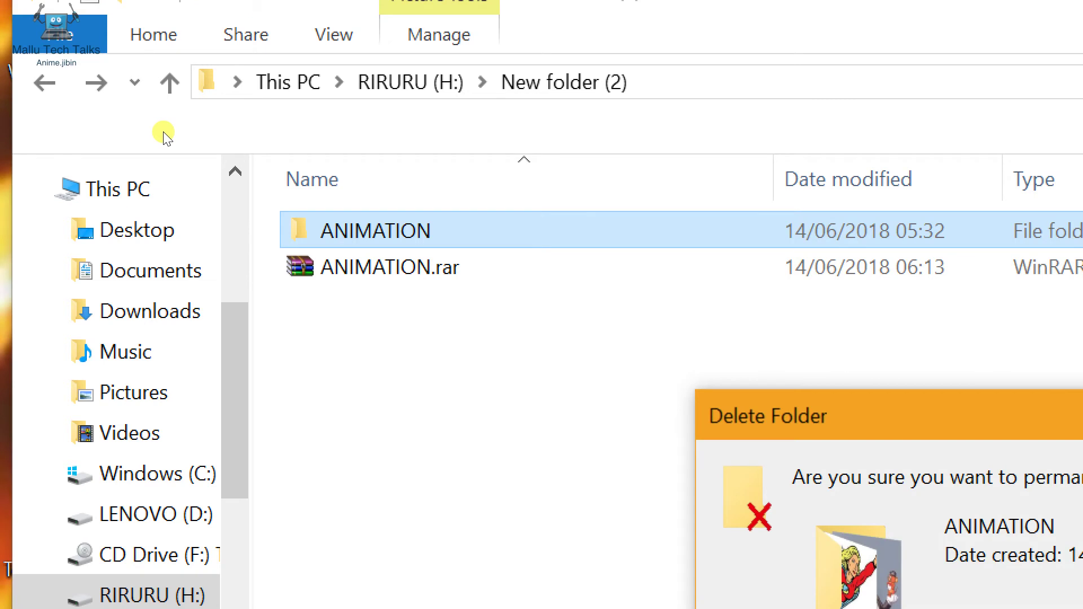
pyautogui.press('Return')
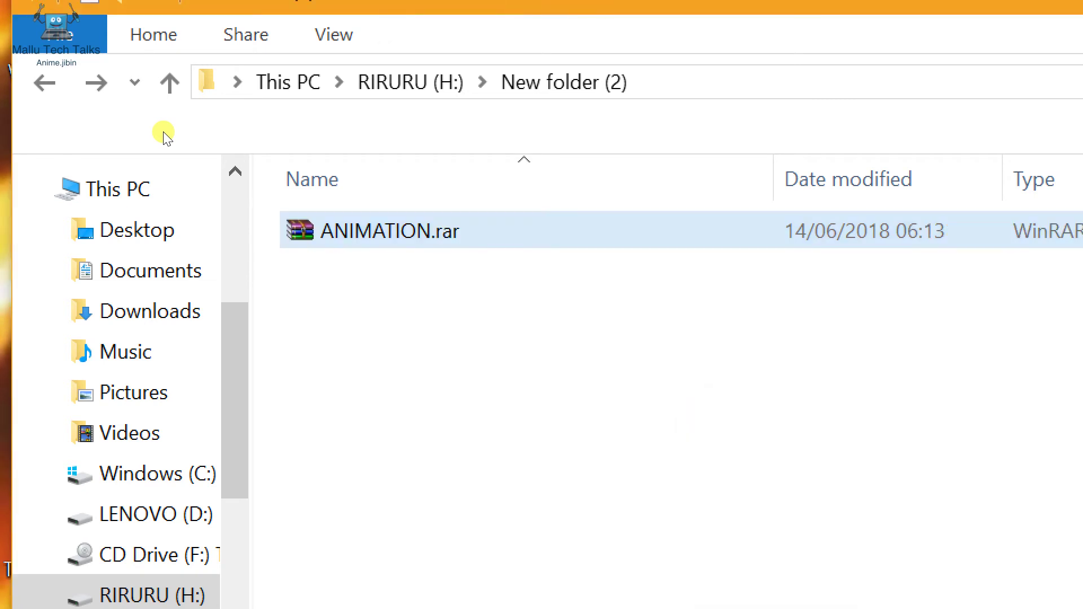
# Open the Extract files options for ANIMATION.rar and close them without extracting.
pyautogui.hotkey('shift', 'F10')
pyautogui.press('Down')
pyautogui.press('Down')
pyautogui.press('Down')
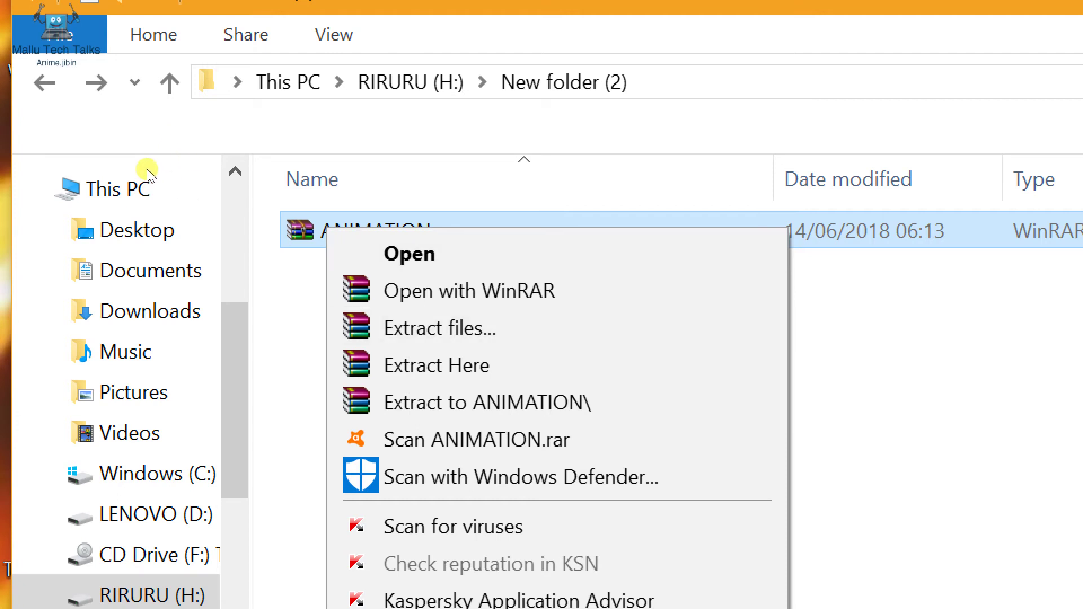
pyautogui.press('Down')
pyautogui.press('Down')
pyautogui.press('Down')
pyautogui.press('Up')
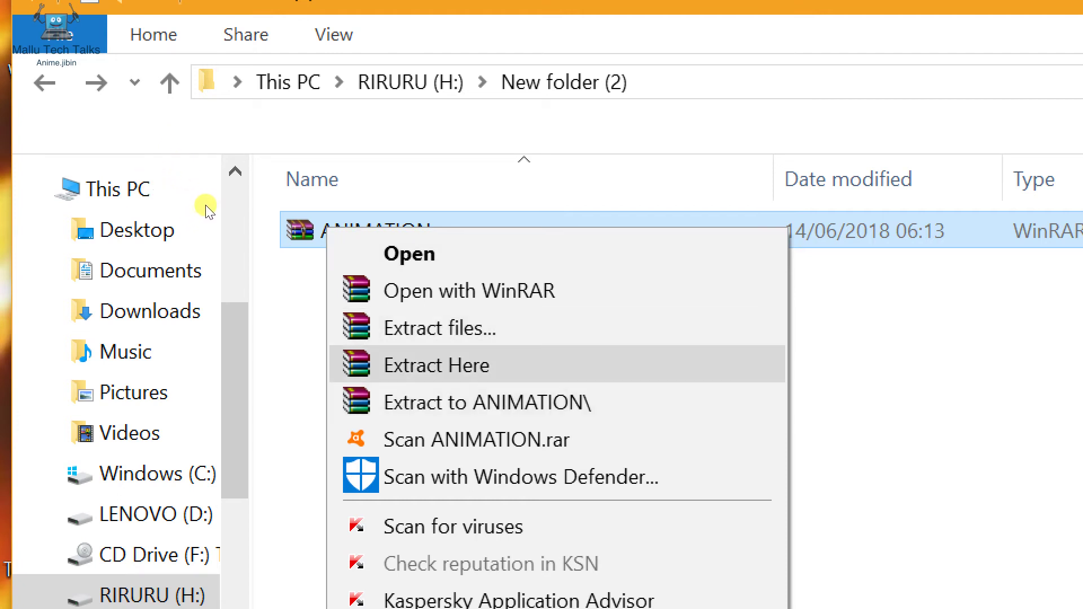
pyautogui.press('Up')
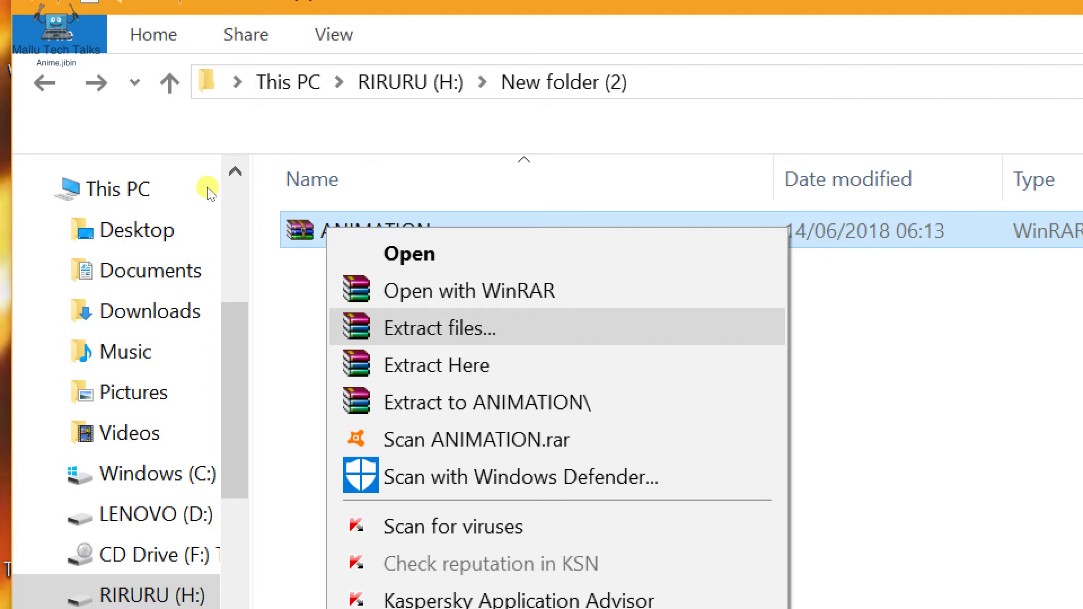
pyautogui.press('Return')
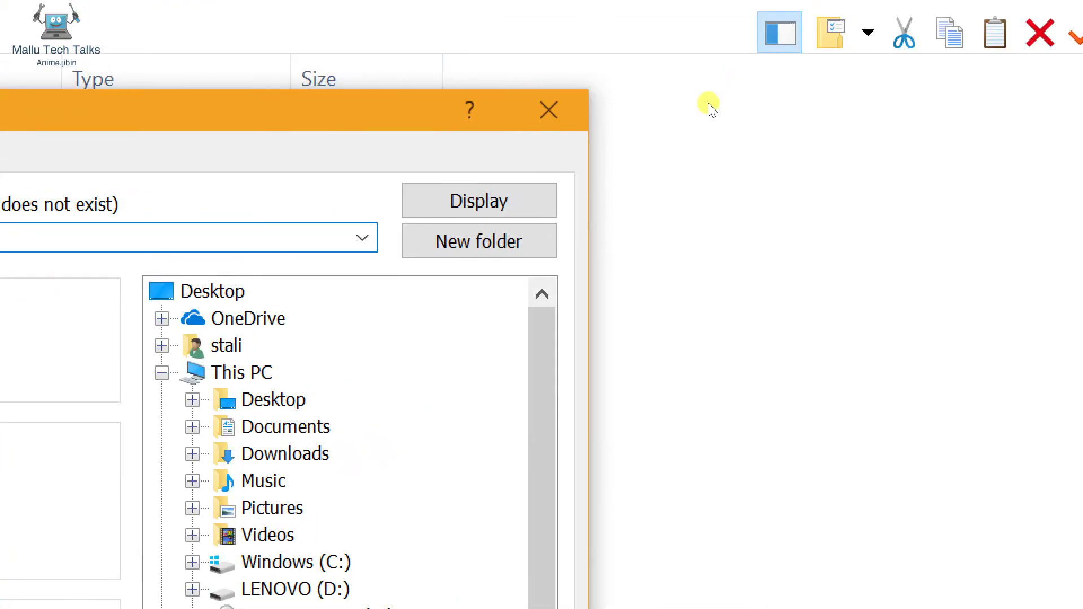
pyautogui.click(552, 109)
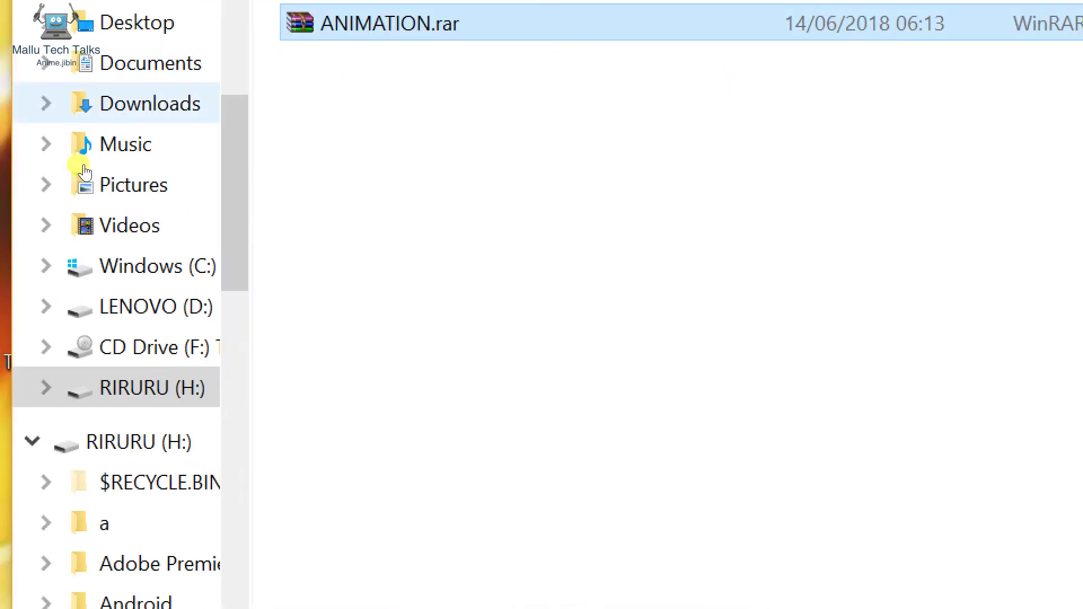
# Extract ANIMATION.rar directly into New folder (2) with Extract Here.
pyautogui.hotkey('shift', 'F10')
pyautogui.press('Down')
pyautogui.press('Down')
pyautogui.press('Down')
pyautogui.press('Down')
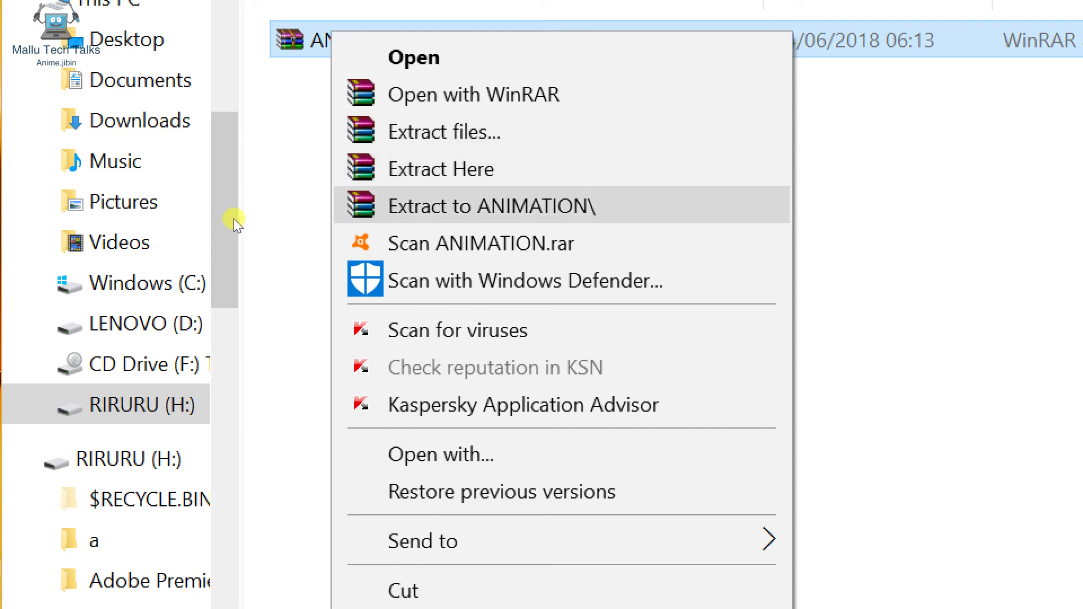
pyautogui.press('Up')
pyautogui.press('Return')
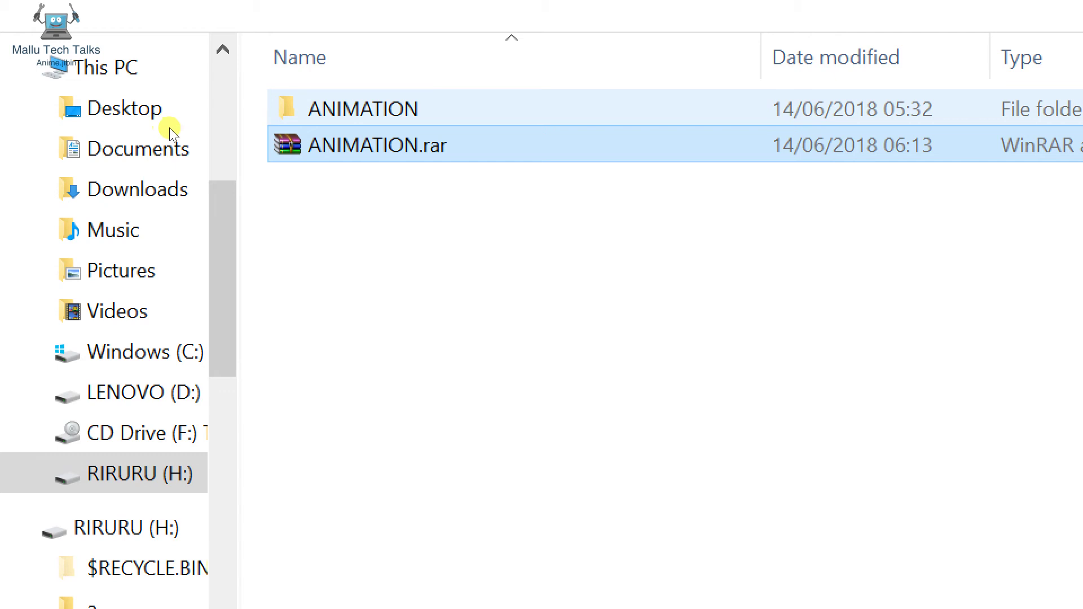
# Look through the pictures in the extracted ANIMATION folder and return to New folder (2).
pyautogui.press('Up')
pyautogui.press('Return')
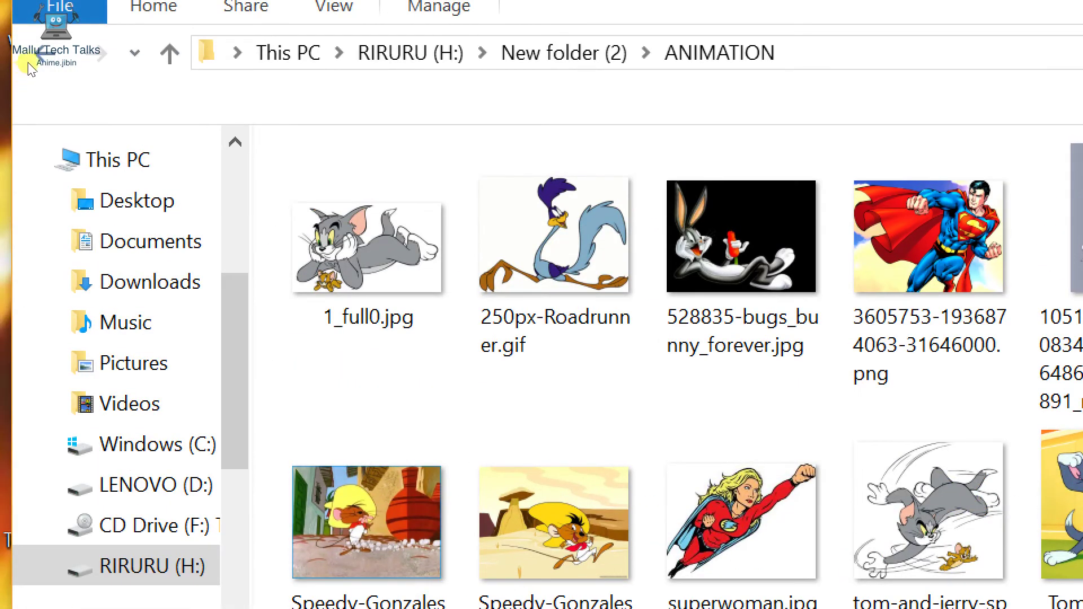
pyautogui.click(34, 56)
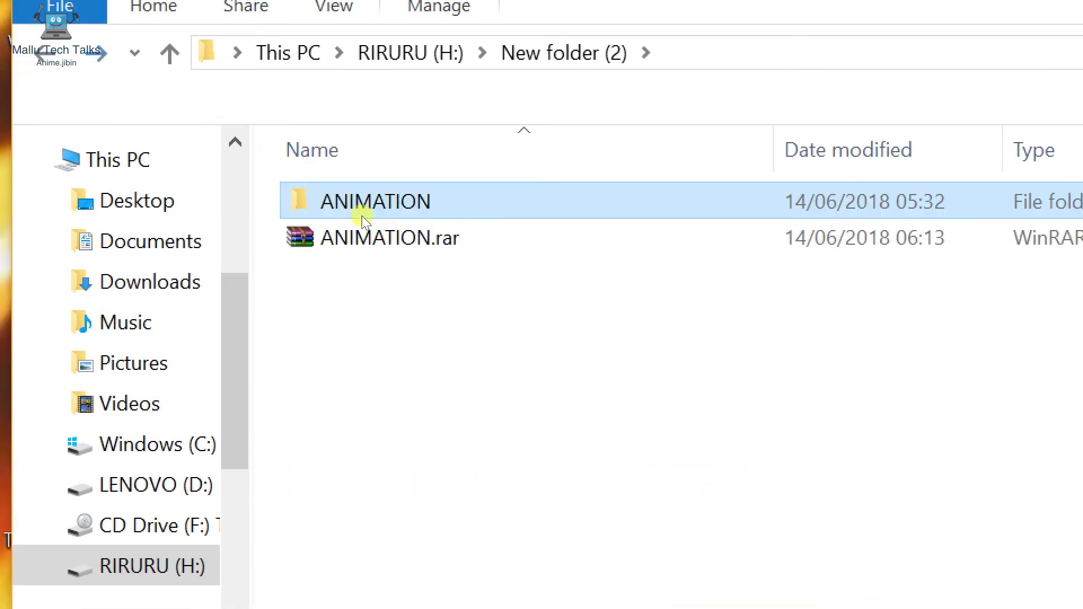
# View the WinRAR extraction commands offered for ANIMATION.rar, and reselect the ANIMATION folder.
pyautogui.press('Down')
pyautogui.hotkey('shift', 'F10')
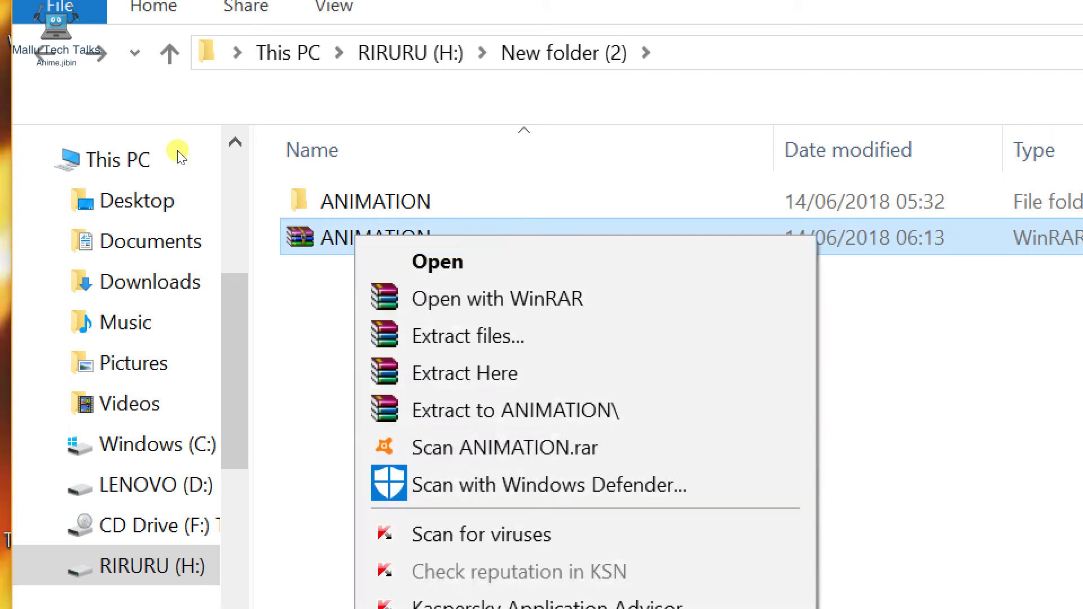
pyautogui.press('Escape')
pyautogui.press('Up')
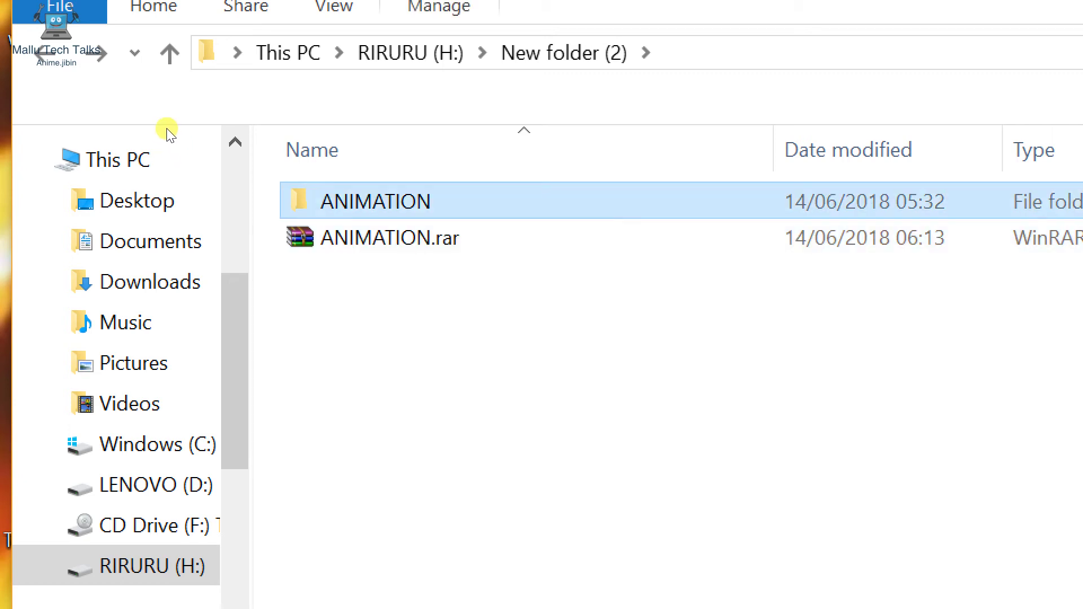
# Examine the WinRAR commands for the ANIMATION folder, especially the two compress-and-email options, without running any.
pyautogui.hotkey('shift', 'F10')
pyautogui.press('Down')
pyautogui.press('Down')
pyautogui.press('Down')
pyautogui.press('Down')
pyautogui.press('Down')
pyautogui.press('Down')
pyautogui.press('Down')
pyautogui.press('Down')
pyautogui.press('Down')
pyautogui.press('Down')
pyautogui.press('Down')
pyautogui.press('Down')
pyautogui.press('Down')
pyautogui.press('Down')
pyautogui.press('Down')
pyautogui.press('Down')
pyautogui.press('Down')
pyautogui.press('Down')
pyautogui.press('Down')
pyautogui.press('Down')
pyautogui.press('Down')
pyautogui.press('Up')
pyautogui.press('Up')
pyautogui.press('Up')
pyautogui.press('Up')
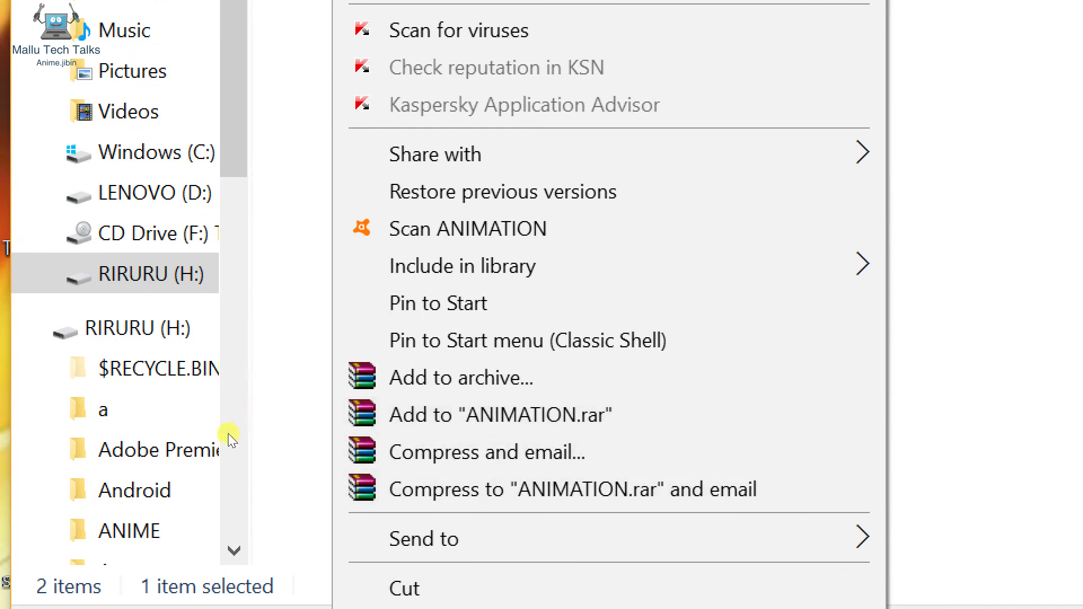
pyautogui.press('Down')
pyautogui.press('Down')
pyautogui.press('Up')
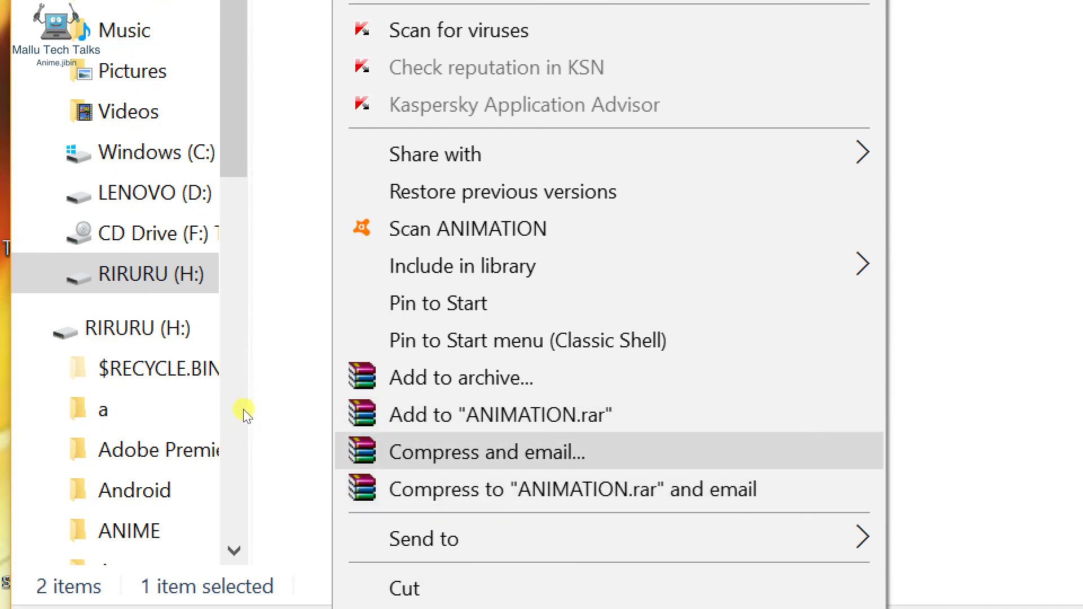
pyautogui.press('Down')
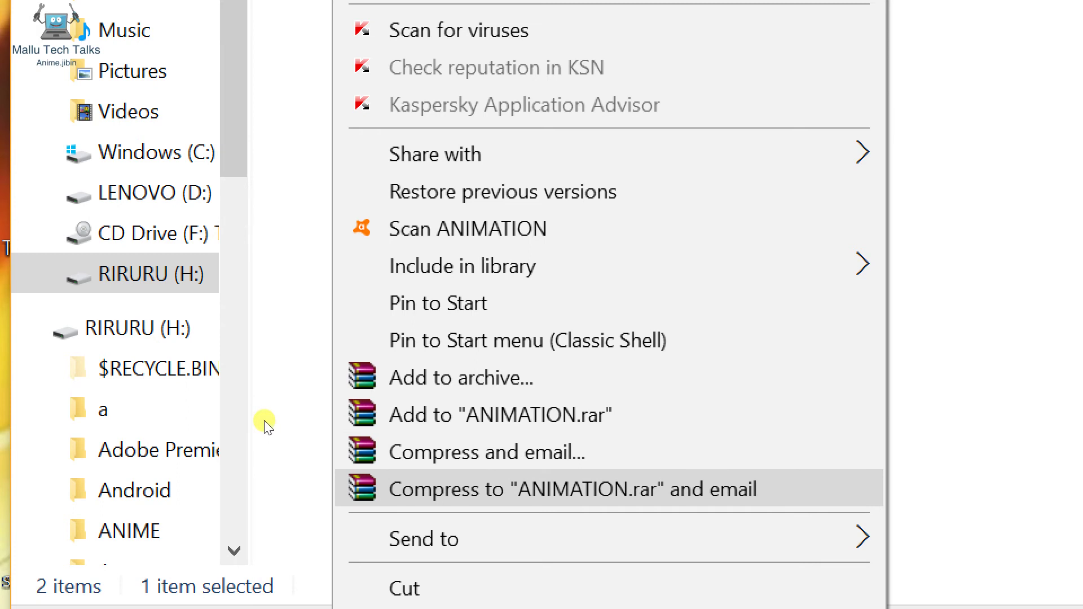
pyautogui.press('Up')
pyautogui.press('Up')
pyautogui.press('Down')
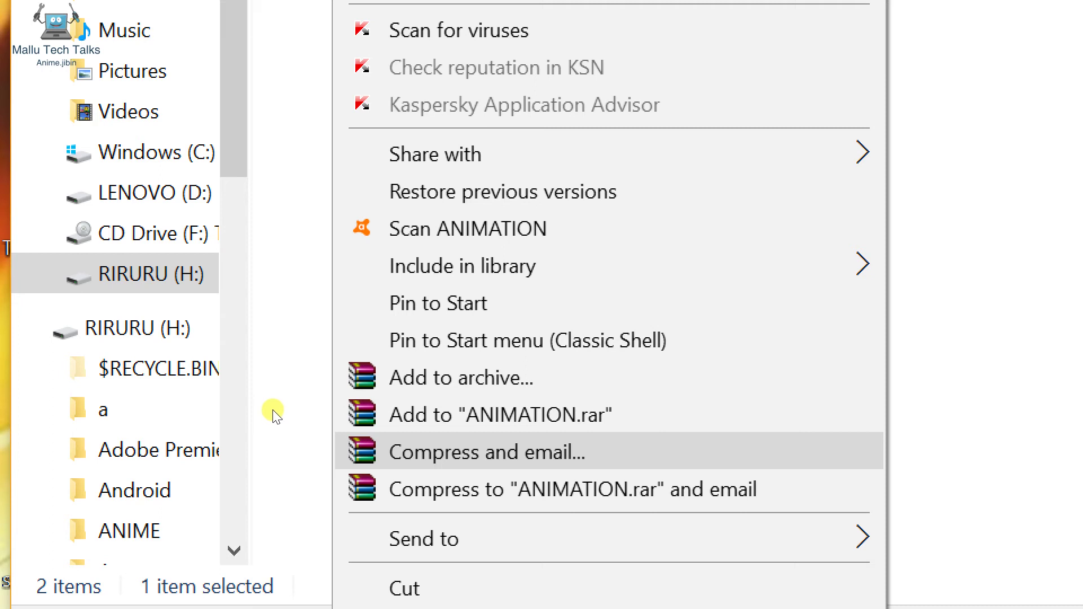
pyautogui.press('Down')
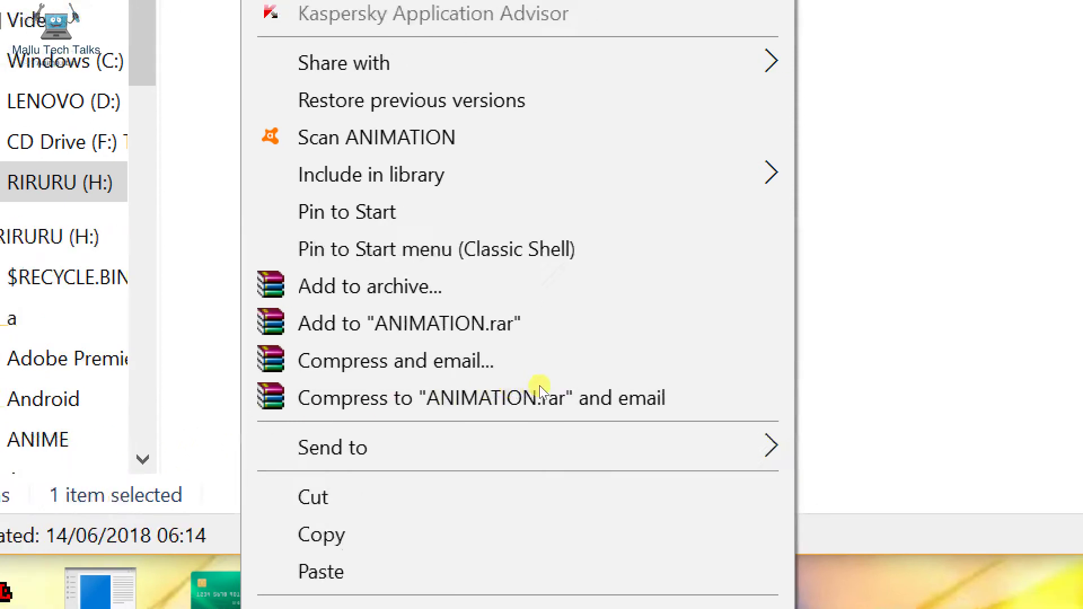
pyautogui.click(288, 237)
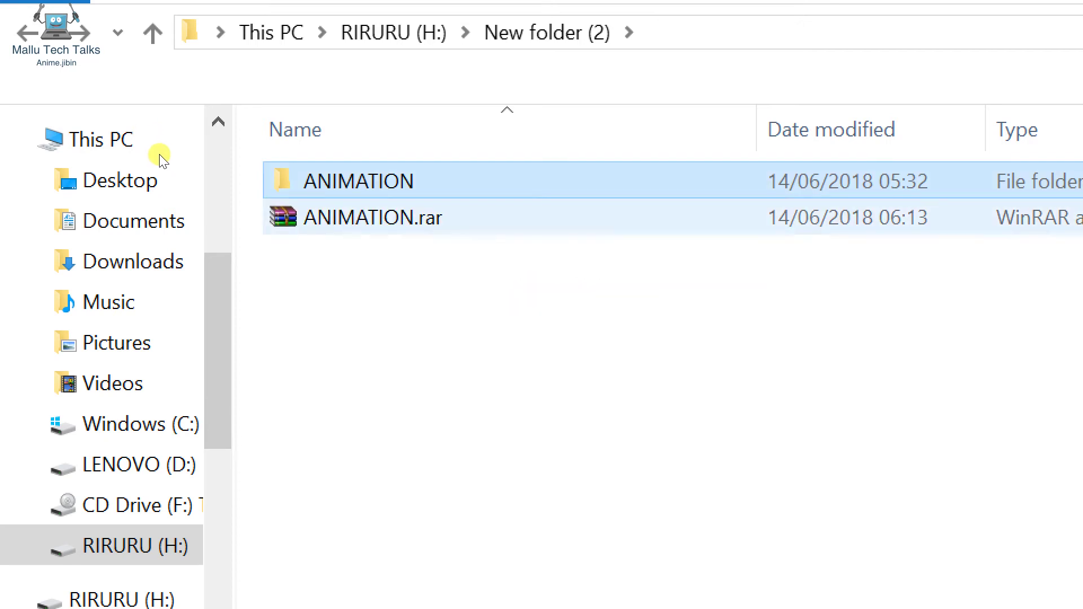
# Compare the ANIMATION folder with ANIMATION.rar, checking their types and sizes.
pyautogui.press('Down')
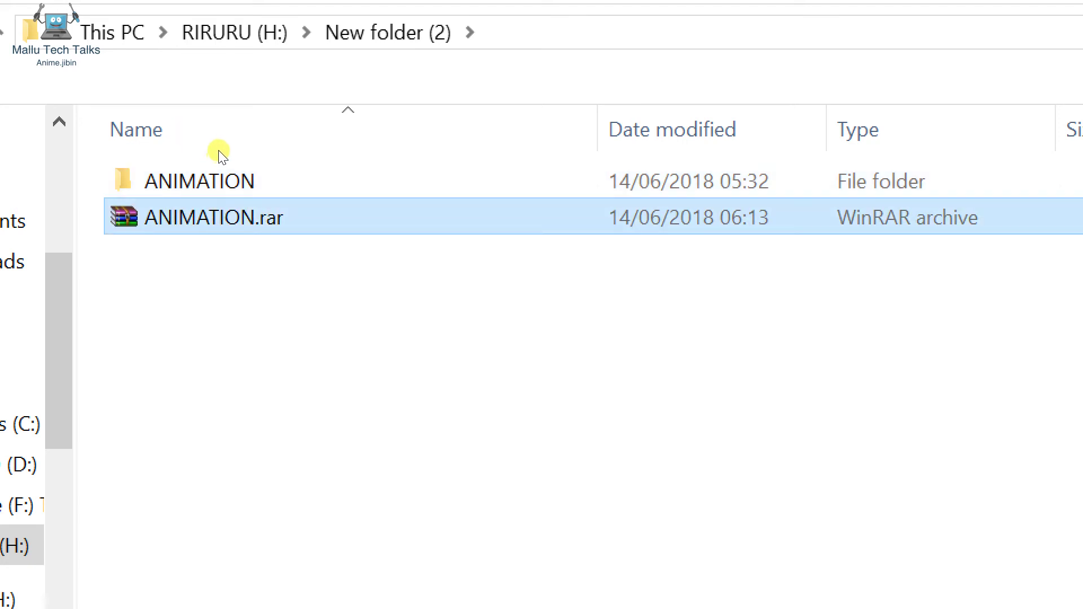
pyautogui.press('Up')
pyautogui.press('Down')
pyautogui.press('Up')
pyautogui.press('Down')
pyautogui.press('Up')
pyautogui.press('Down')
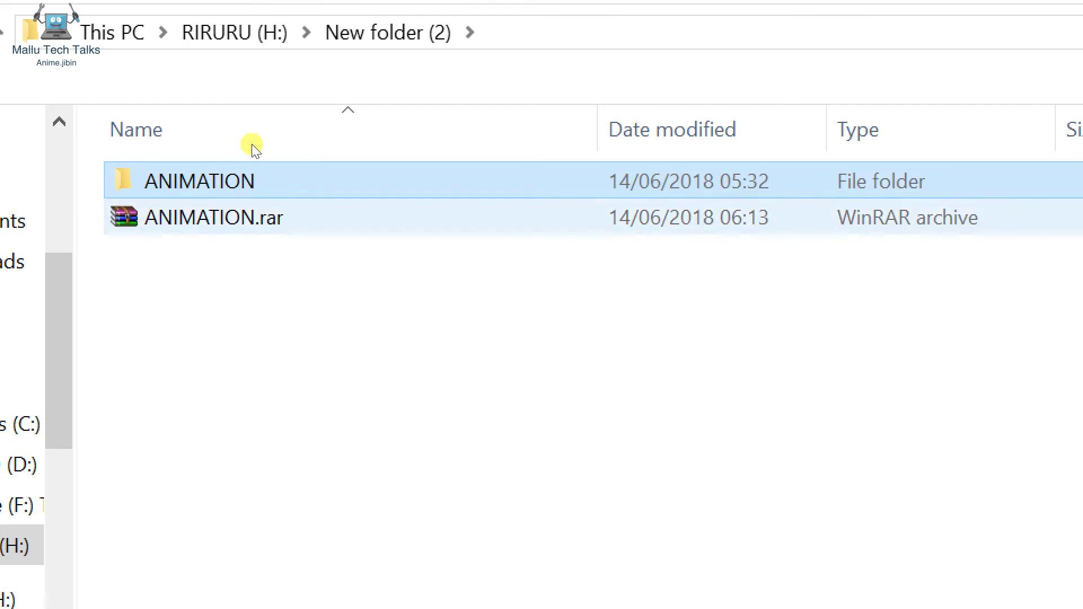
pyautogui.press('Up')
pyautogui.press('Down')
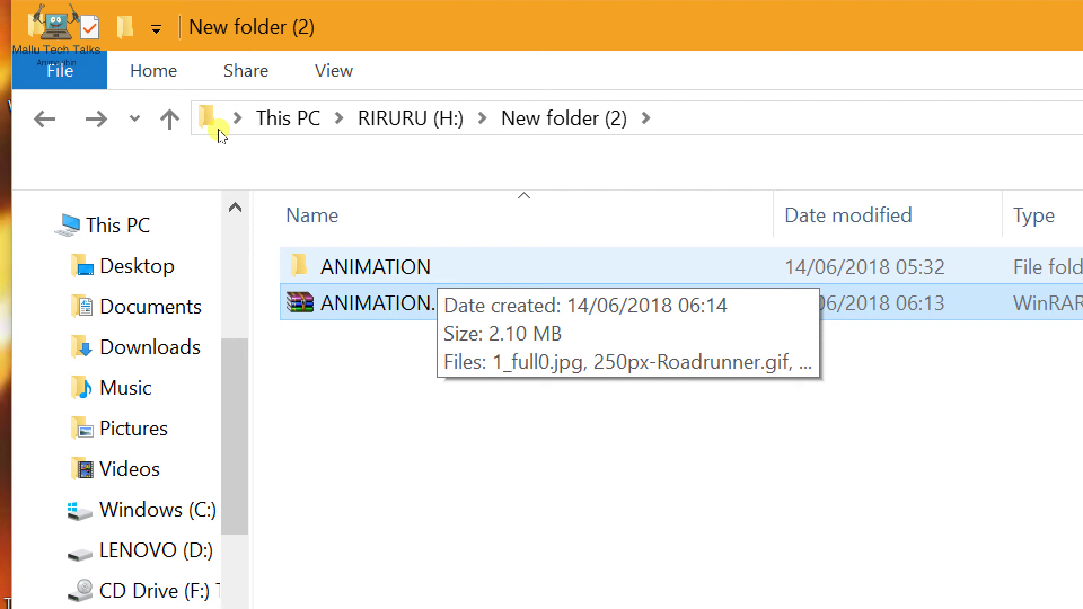
pyautogui.press('Up')
pyautogui.press('Down')
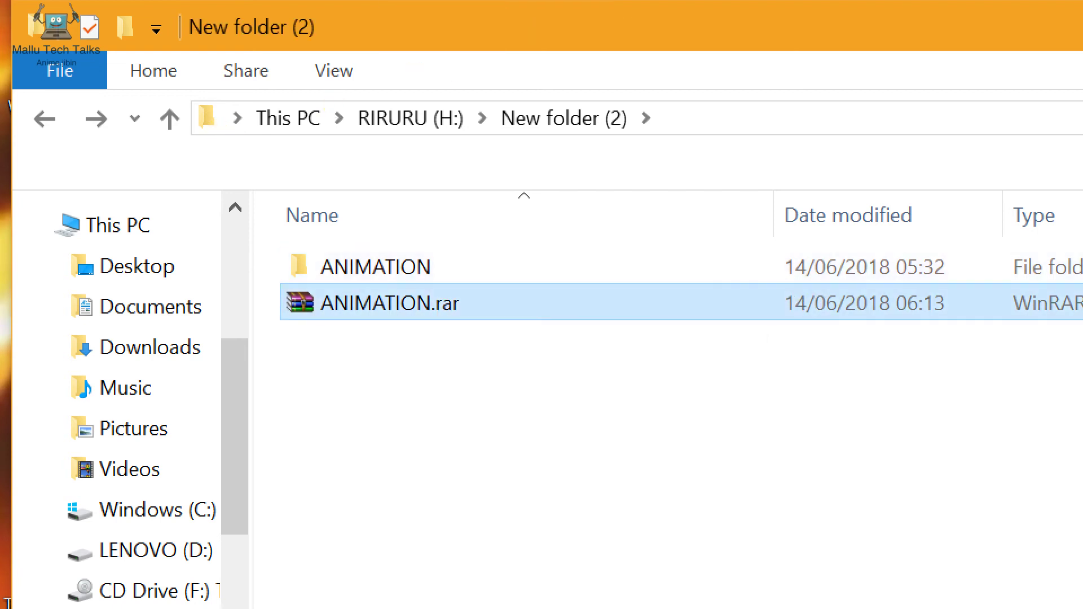
# Close the File Explorer window and turn off Magnifier.
pyautogui.click(1048, 5)
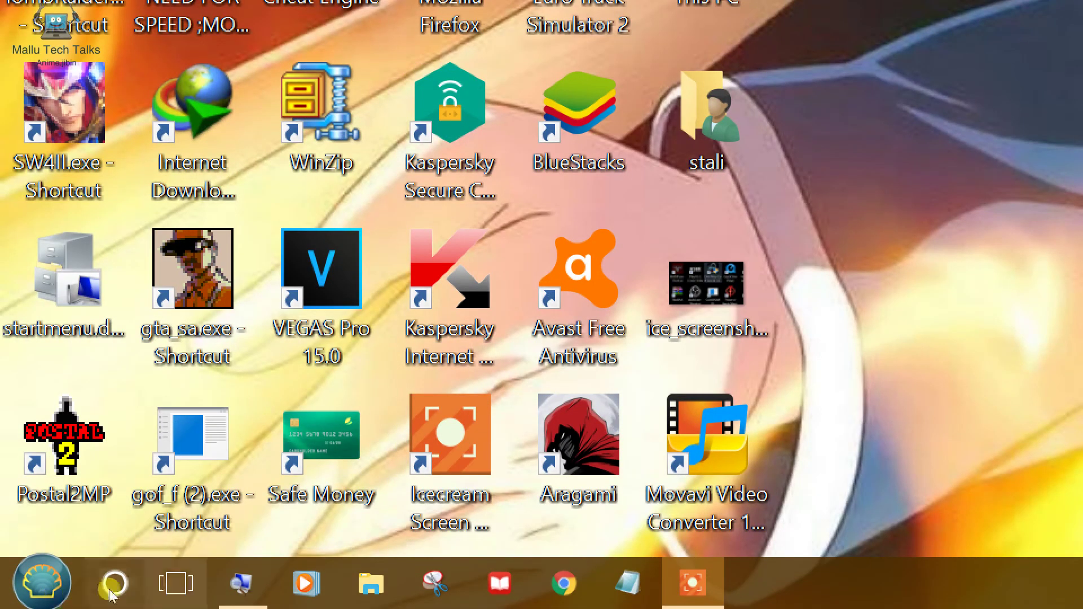
pyautogui.press('super+plus')
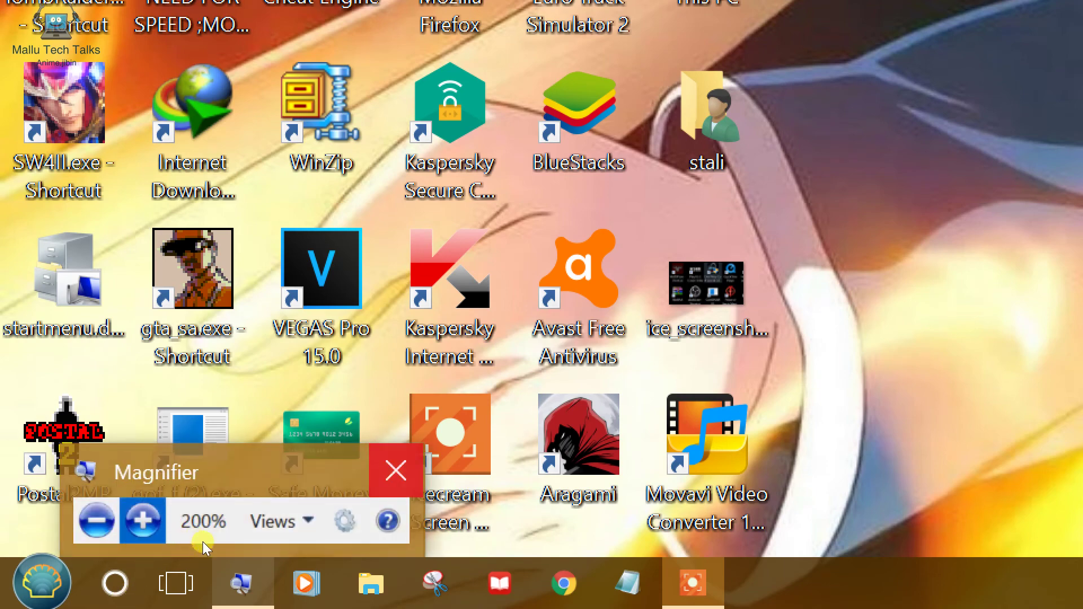
pyautogui.click(395, 471)
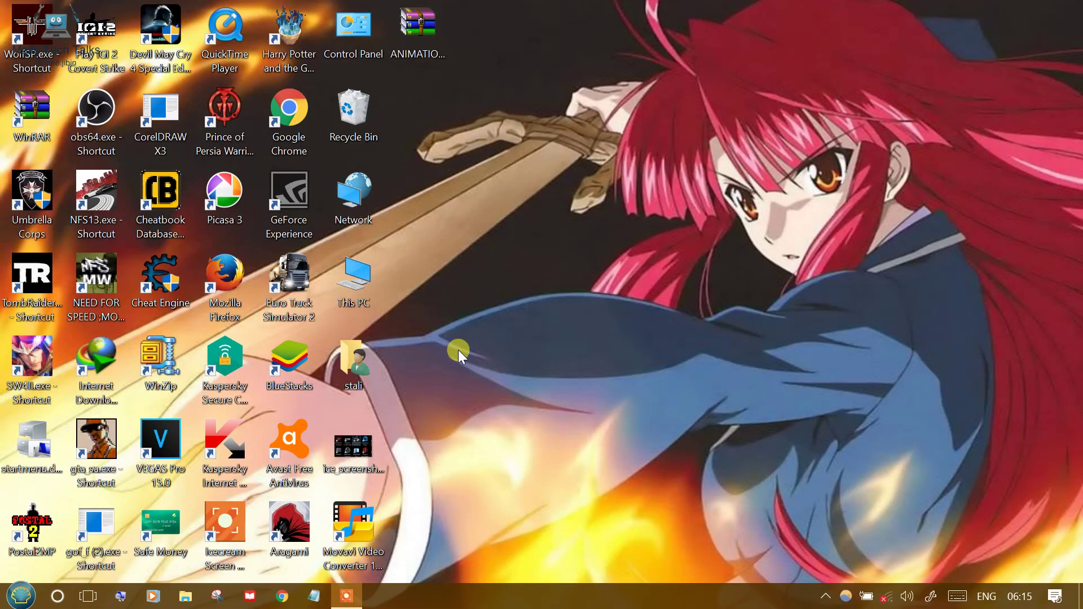